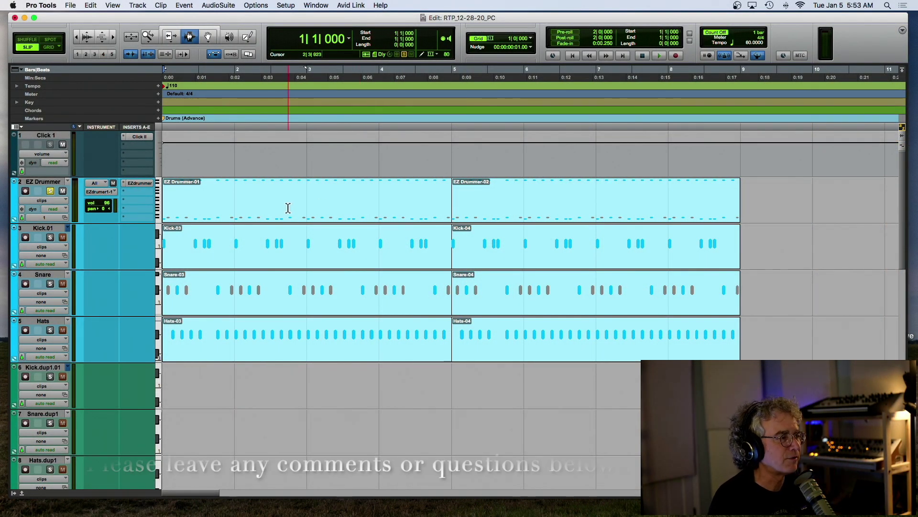
- Select the EZ Drummer-01 and EZ Drummer-02 clips and audition the groove from the start
{"action": "double_click", "coordinate": [235, 207]}
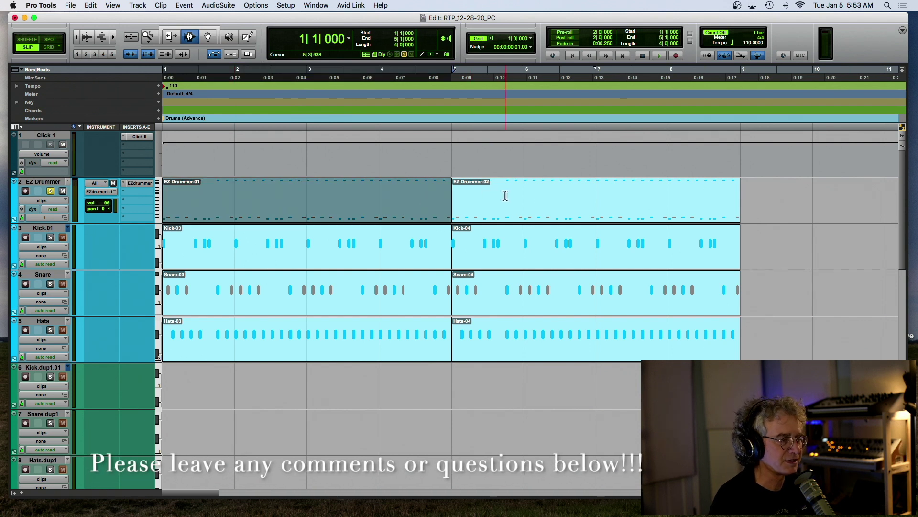
{"action": "left_click", "coordinate": [503, 195], "text": "shift"}
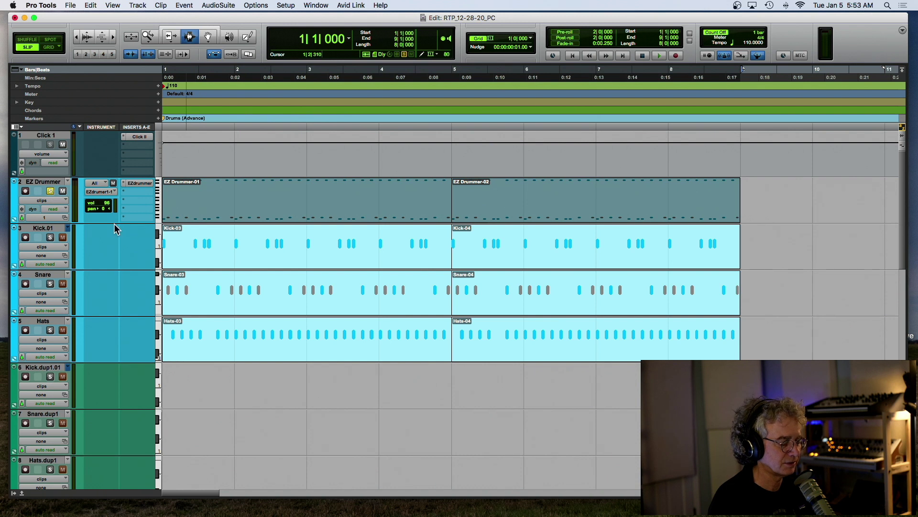
{"action": "key", "text": "Return"}
{"action": "key", "text": "space"}
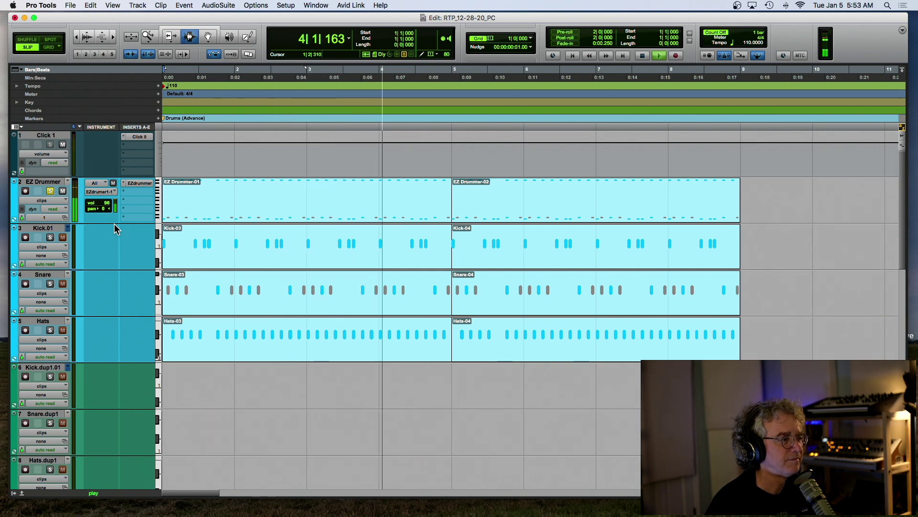
{"action": "key", "text": "space"}
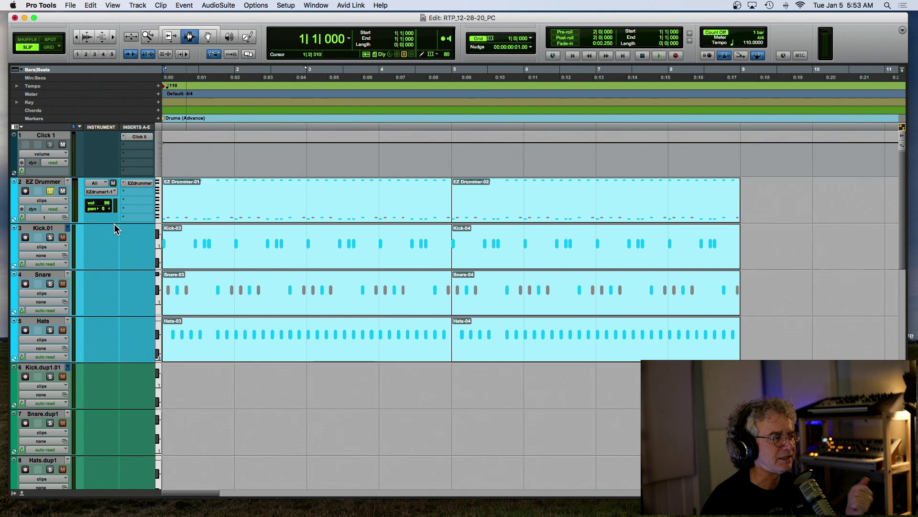
- Zoom in on the first bars of the drum tracks
{"action": "scroll", "coordinate": [114, 223], "scroll_direction": "down", "scroll_amount": 3}
{"action": "scroll", "coordinate": [114, 223], "scroll_direction": "right", "scroll_amount": 2}
{"action": "scroll", "coordinate": [114, 223], "scroll_direction": "up", "scroll_amount": 3}
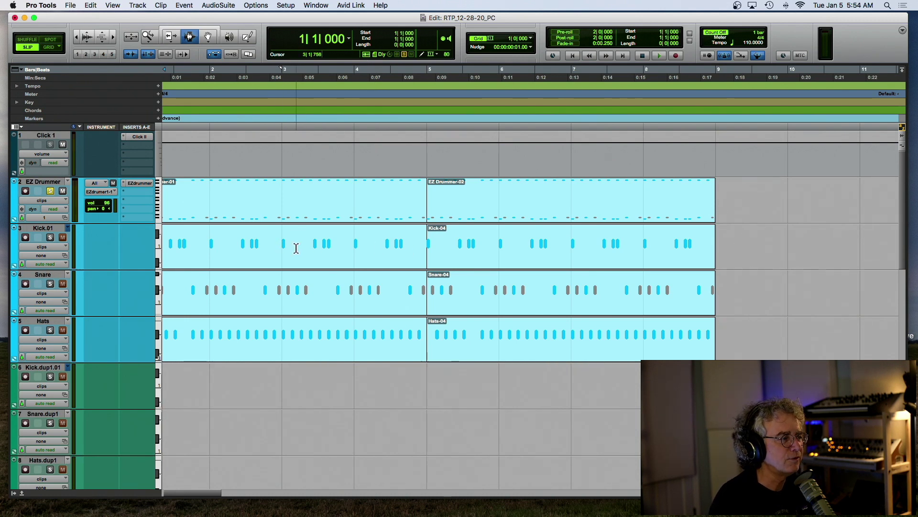
{"action": "key", "text": "super+bracketright"}
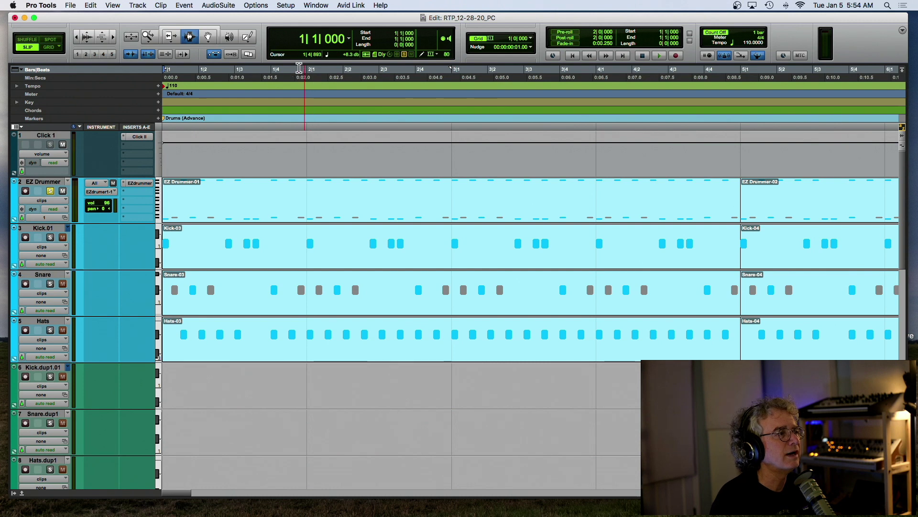
- Enable the MIDI preference 'Display Events as Modified by Real-Time Properties'
{"action": "left_click", "coordinate": [290, 8]}
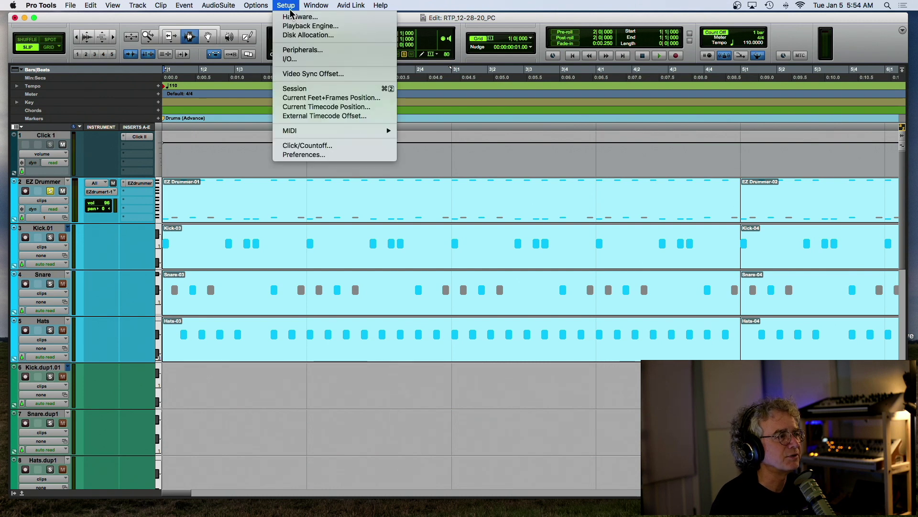
{"action": "left_click", "coordinate": [297, 155]}
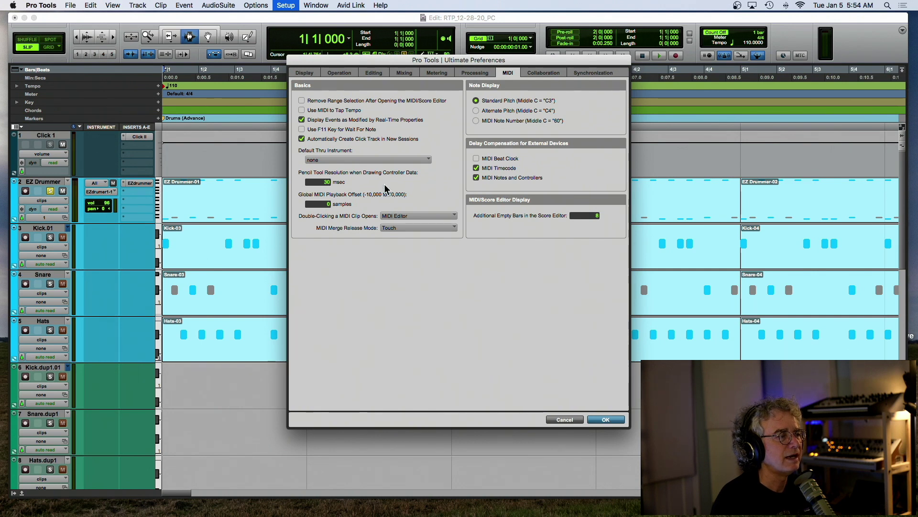
{"action": "left_click", "coordinate": [605, 420]}
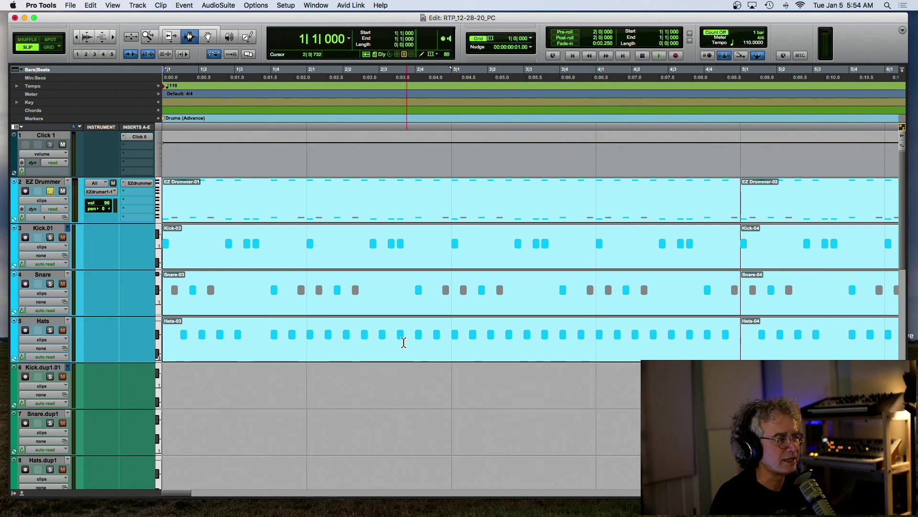
- Unsolo the EZ Drummer track and place the insertion point at bar 2
{"action": "left_click", "coordinate": [50, 191]}
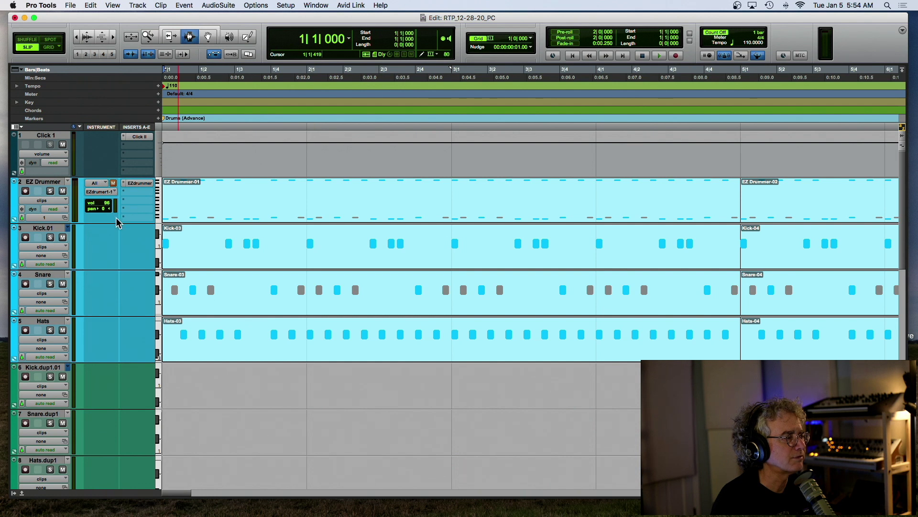
{"action": "double_click", "coordinate": [208, 189]}
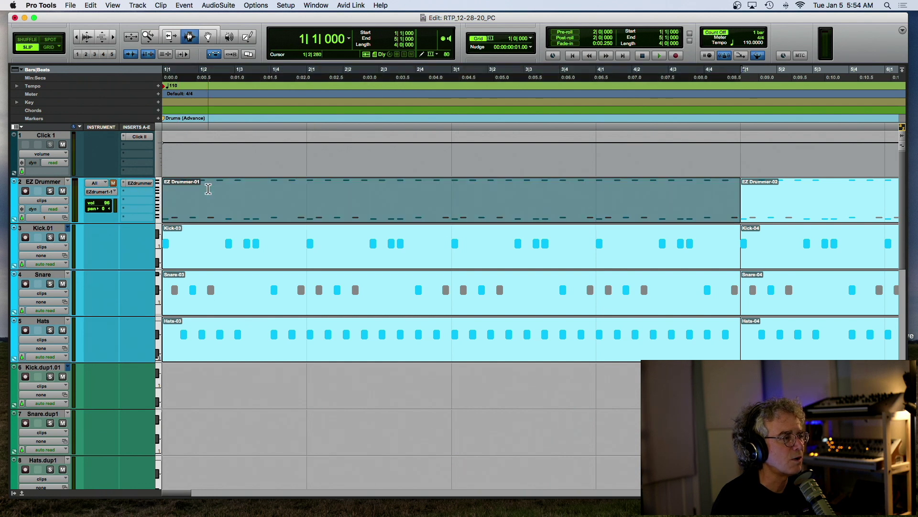
{"action": "left_click", "coordinate": [312, 240]}
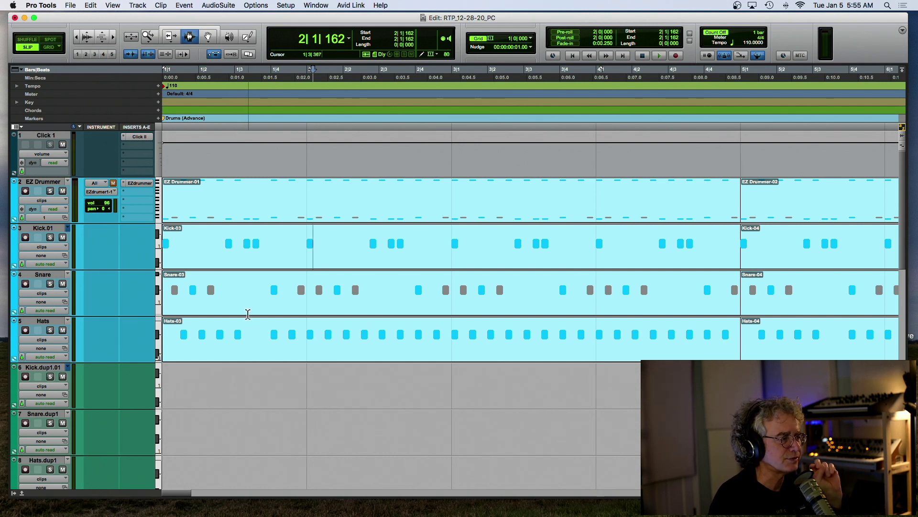
- Select the Snare-03 and Kick-03 clips together
{"action": "double_click", "coordinate": [209, 340]}
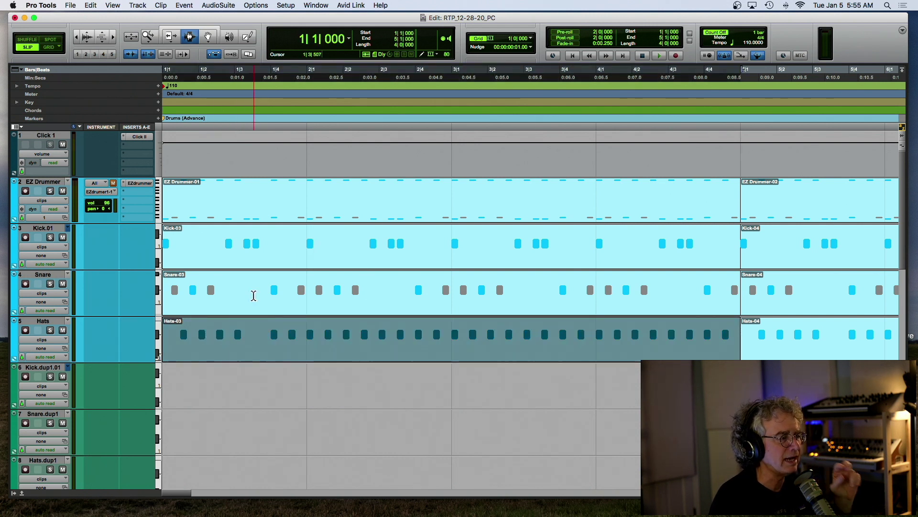
{"action": "double_click", "coordinate": [252, 293]}
{"action": "double_click", "coordinate": [259, 258], "text": "shift"}
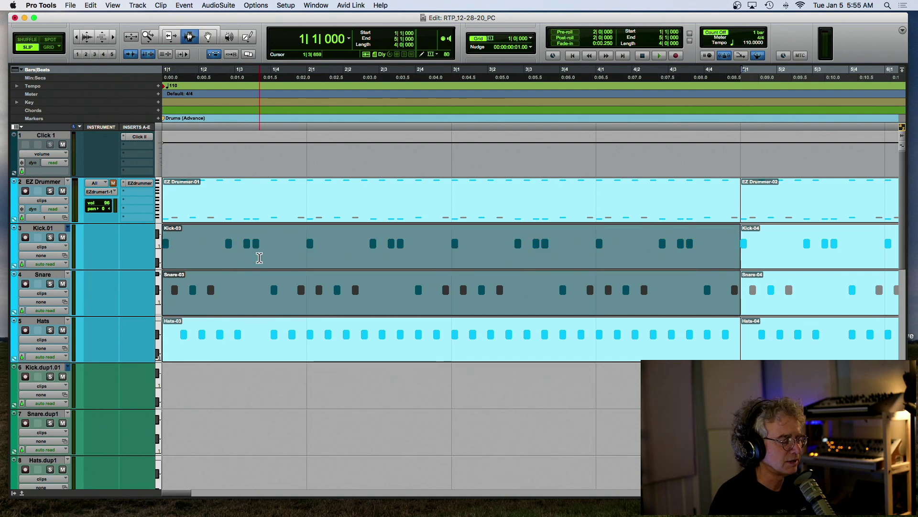
{"action": "left_click", "coordinate": [21, 127]}
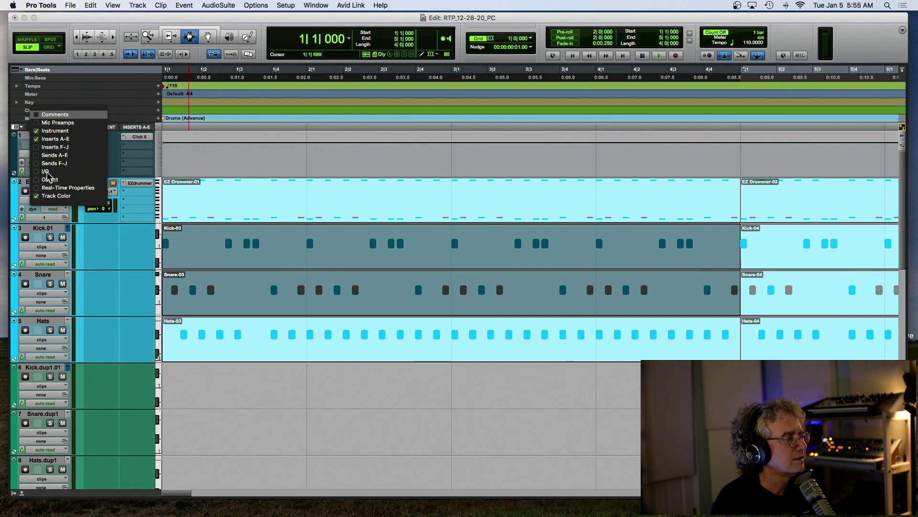
- Show Real-Time Properties settings on every track
{"action": "left_click", "coordinate": [38, 188]}
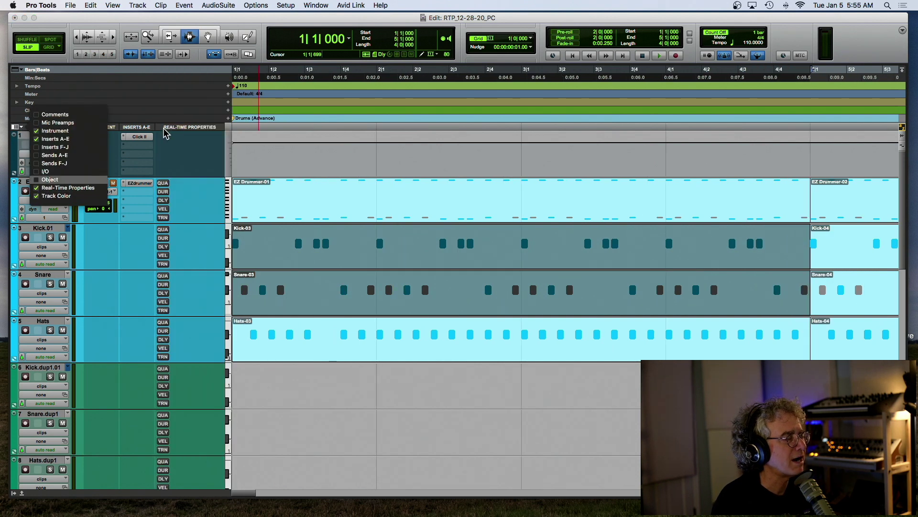
{"action": "left_click", "coordinate": [130, 96]}
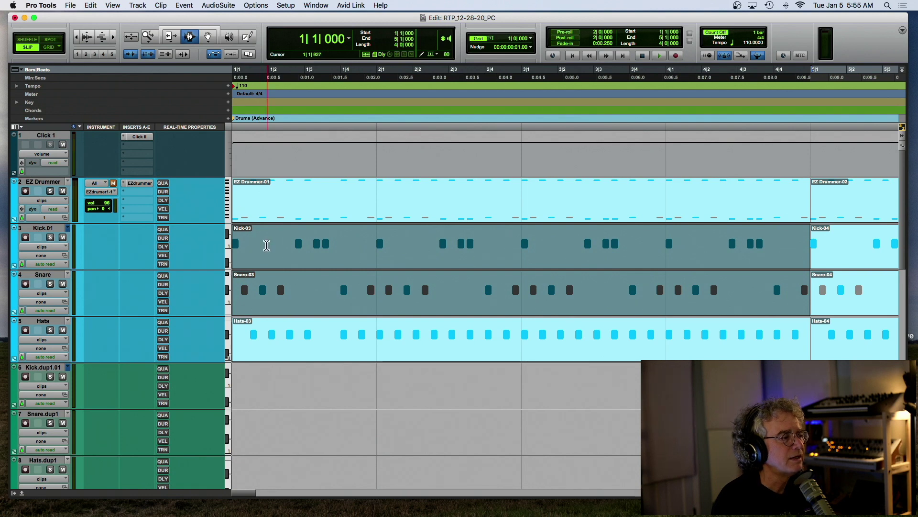
{"action": "left_click", "coordinate": [266, 245]}
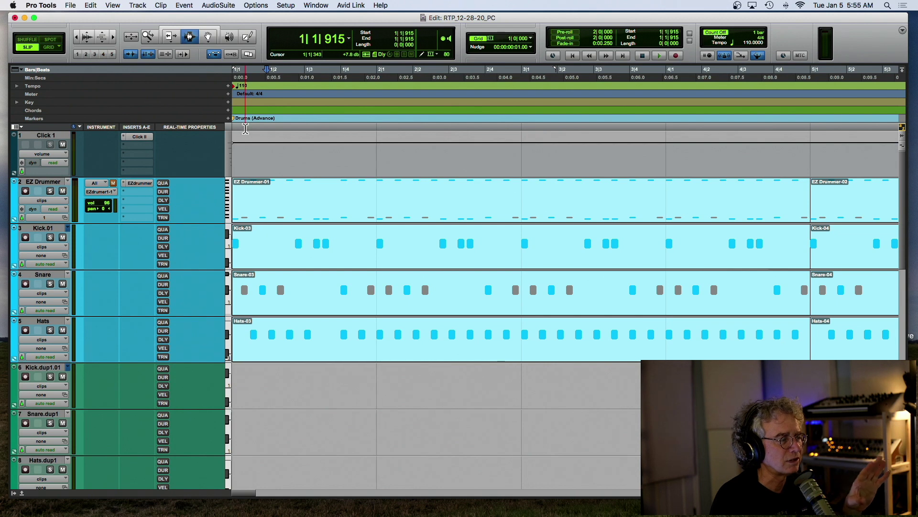
- Trial-split a bar 1 range of the Kick clip, undo it, and return to 1|2
{"action": "left_click_drag", "start_coordinate": [342, 239], "coordinate": [286, 243]}
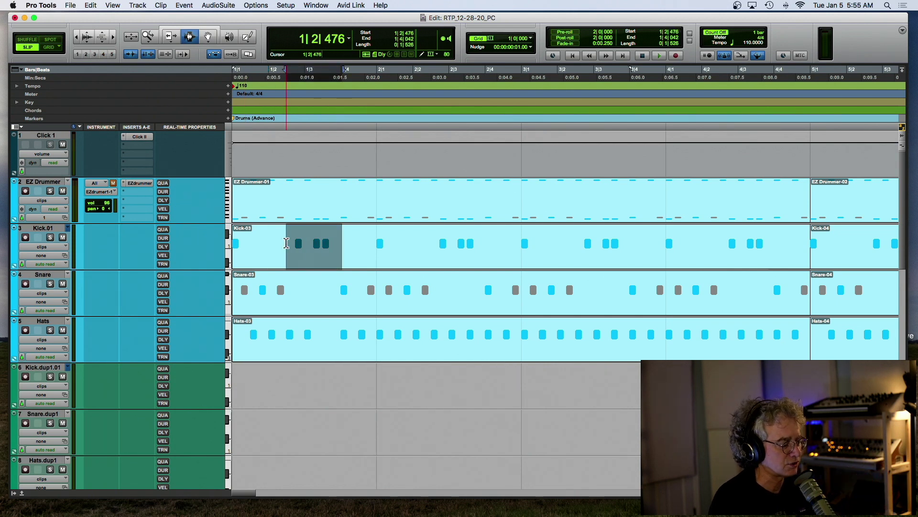
{"action": "key", "text": "super+e"}
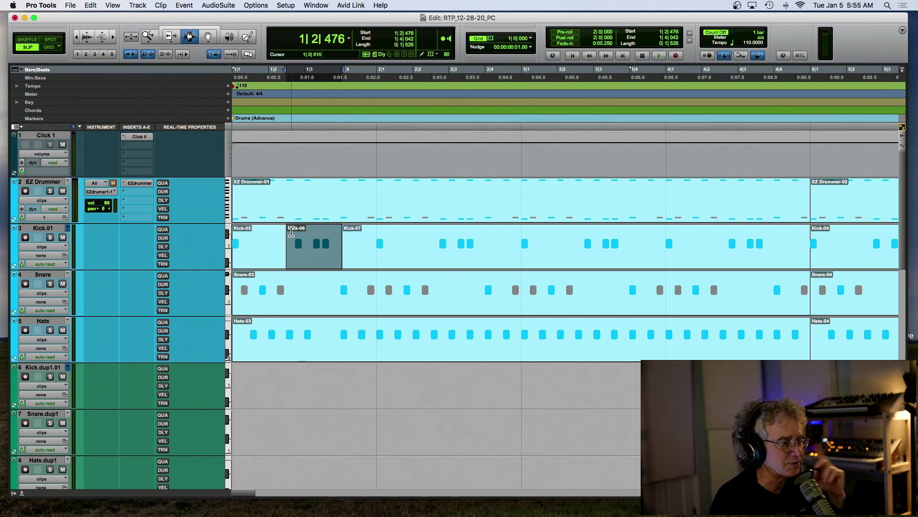
{"action": "key", "text": "super+z"}
{"action": "left_click", "coordinate": [269, 240]}
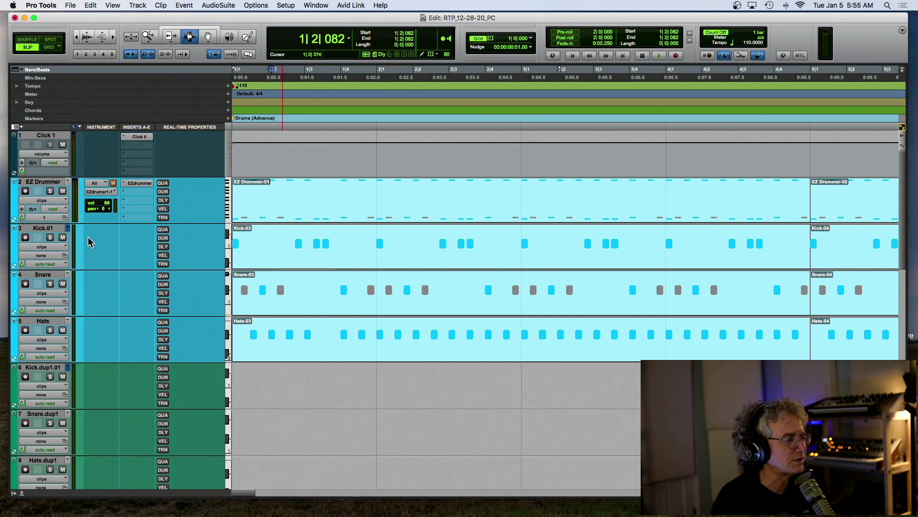
- Play the drums from the start, then solo Kick.01 and audition it alone
{"action": "key", "text": "Return"}
{"action": "key", "text": "space"}
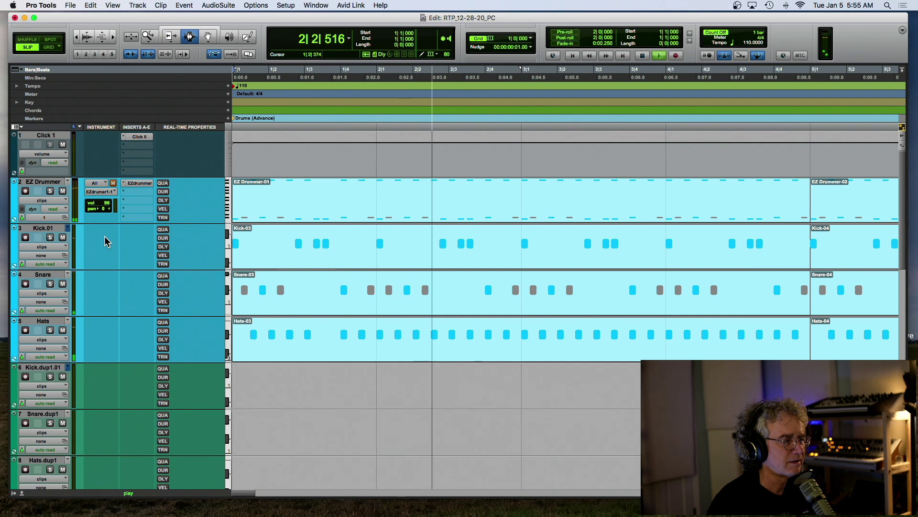
{"action": "key", "text": "space"}
{"action": "left_click", "coordinate": [51, 237]}
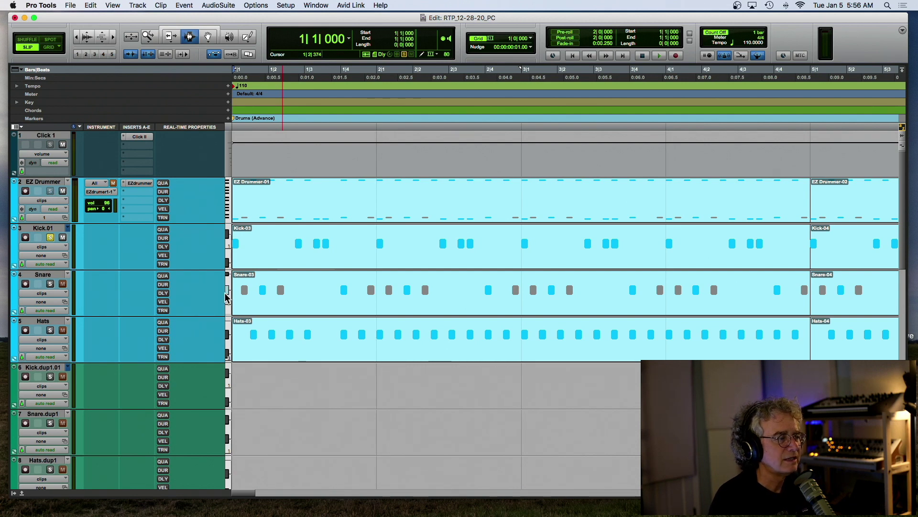
{"action": "key", "text": "space"}
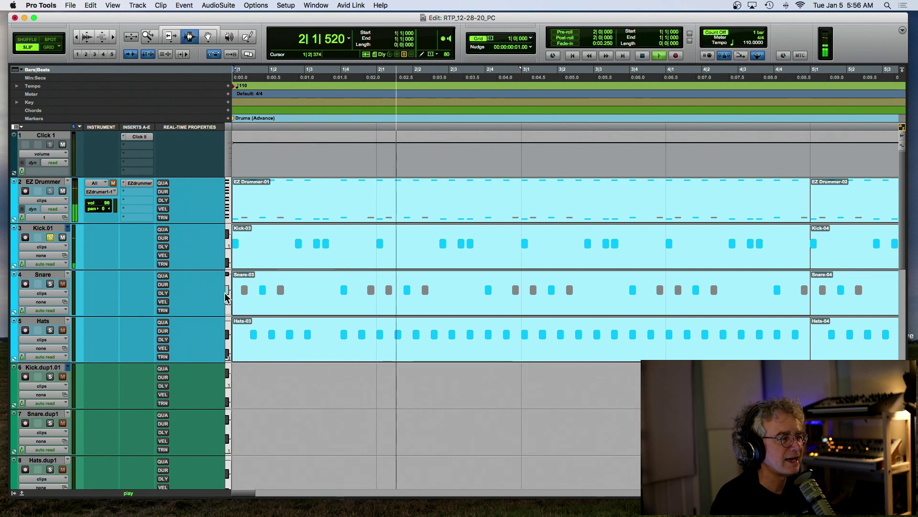
{"action": "key", "text": "space"}
- Set the grid to a 1/16 note, zoom in on the kick pattern, and replay it
{"action": "left_click", "coordinate": [530, 38]}
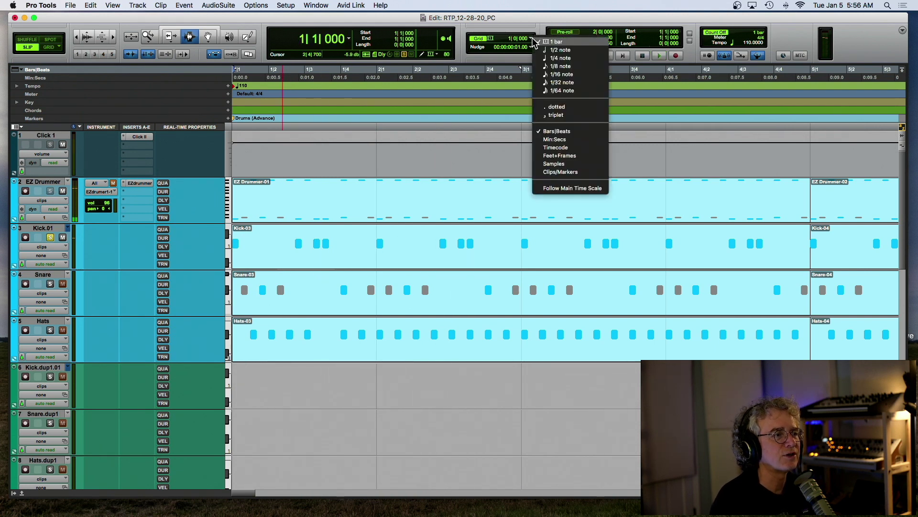
{"action": "left_click", "coordinate": [472, 158]}
{"action": "left_click", "coordinate": [303, 246]}
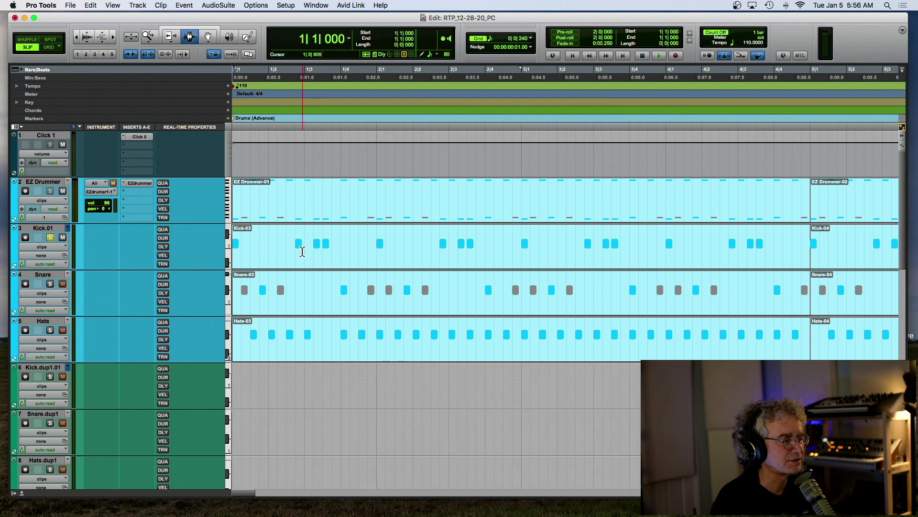
{"action": "key", "text": "super+bracketright"}
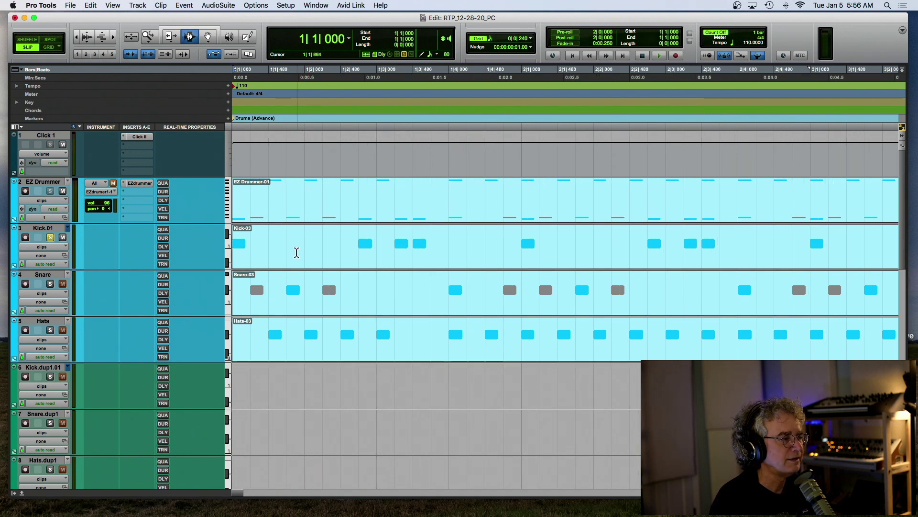
{"action": "key", "text": "space"}
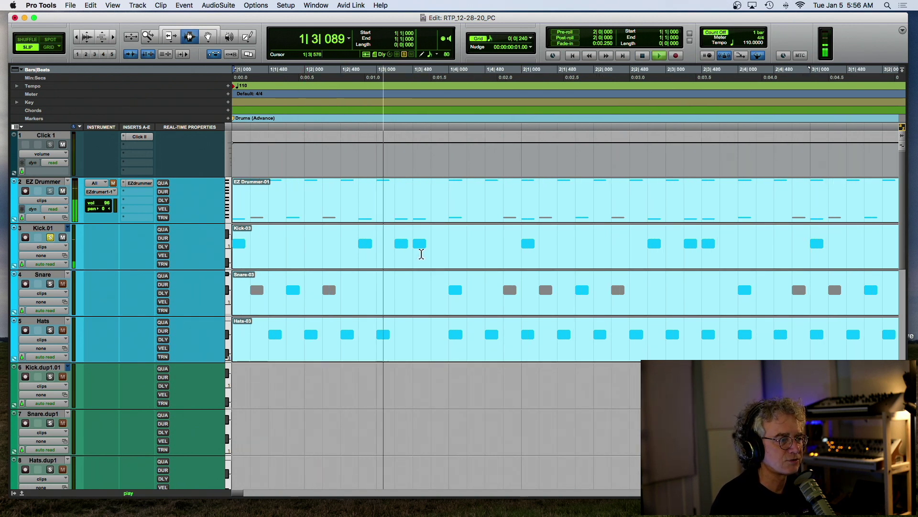
{"action": "key", "text": "space"}
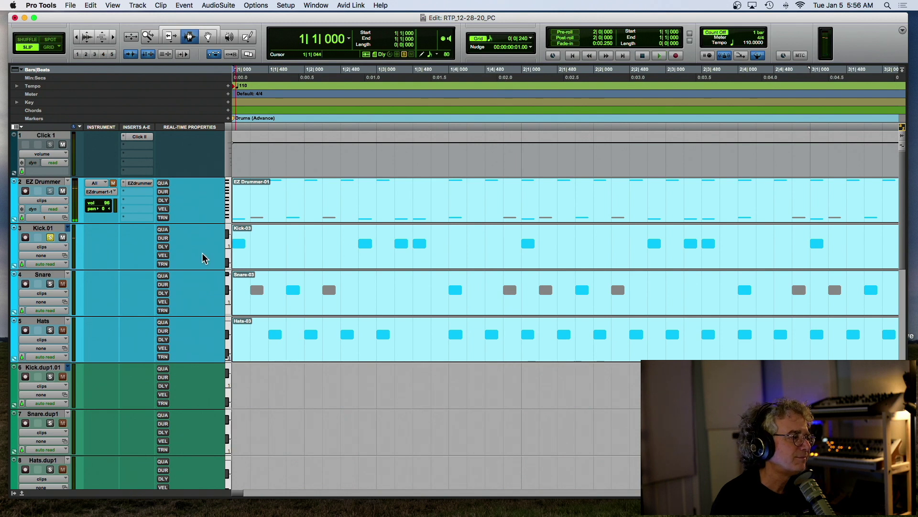
- Set Kick's real-time quantize to 1/16 note at 0% swing, checking the Quantize window
{"action": "left_click", "coordinate": [163, 230]}
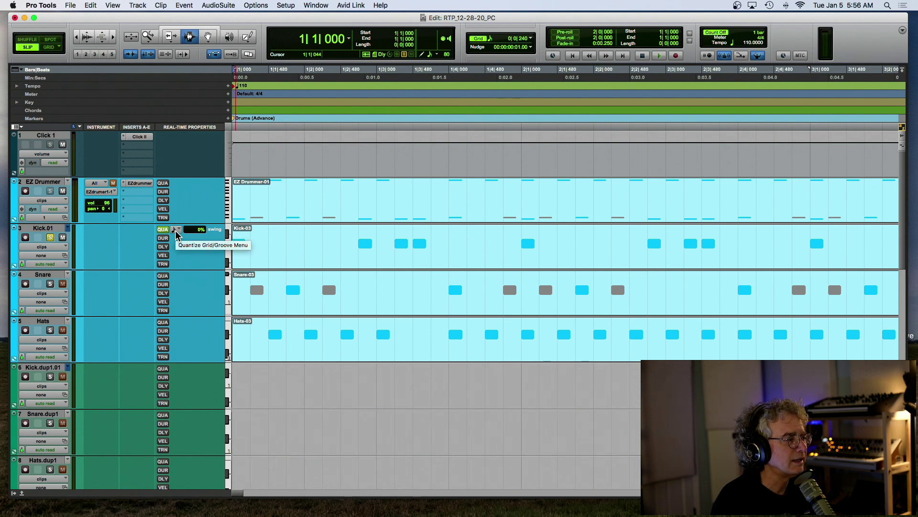
{"action": "left_click", "coordinate": [177, 233]}
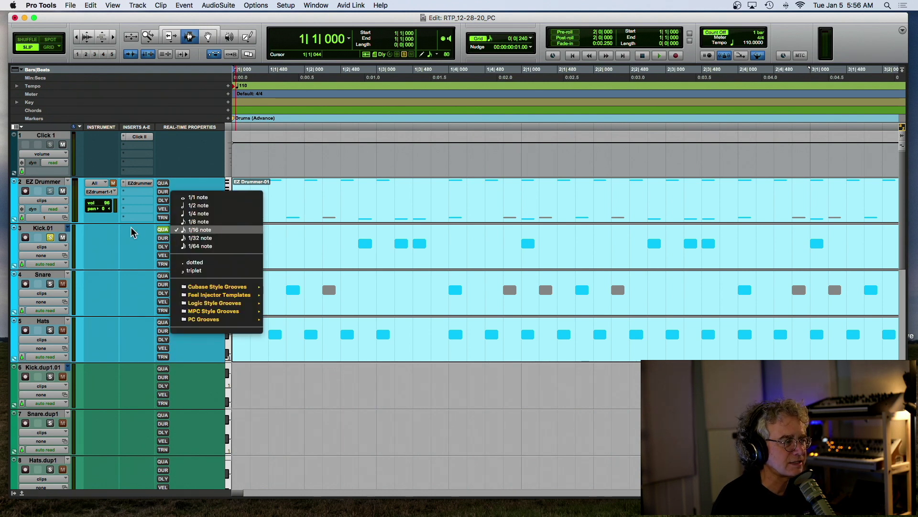
{"action": "left_click", "coordinate": [123, 256]}
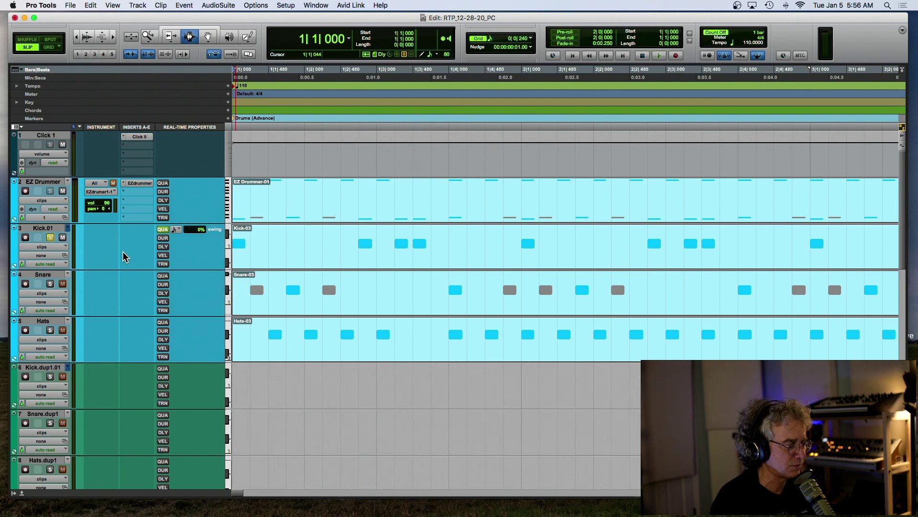
{"action": "key", "text": "alt+0"}
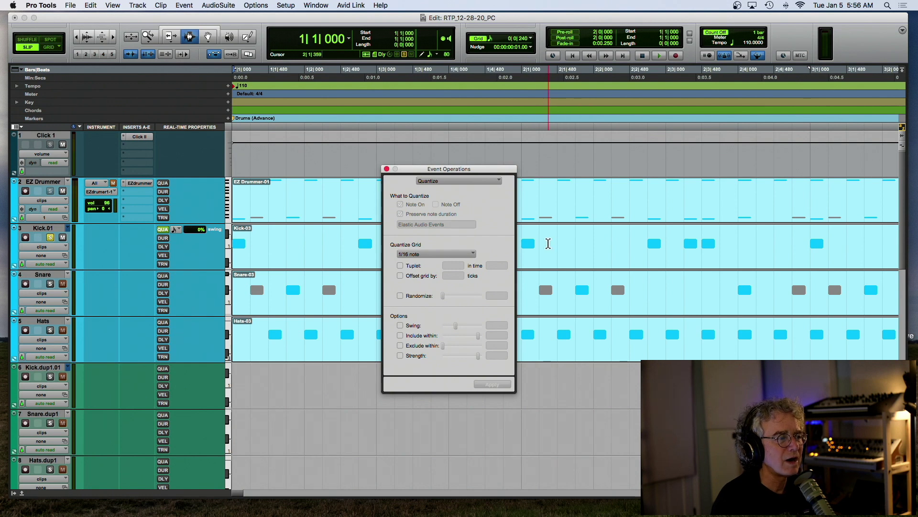
{"action": "left_click", "coordinate": [387, 170]}
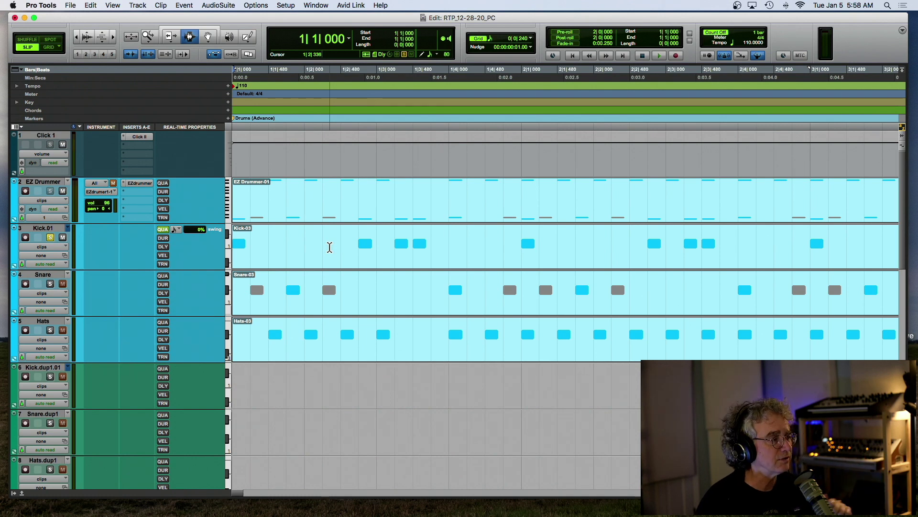
- Raise Kick.01's real-time quantize swing to 62% and audition it
{"action": "left_click", "coordinate": [177, 230]}
{"action": "left_click", "coordinate": [192, 234]}
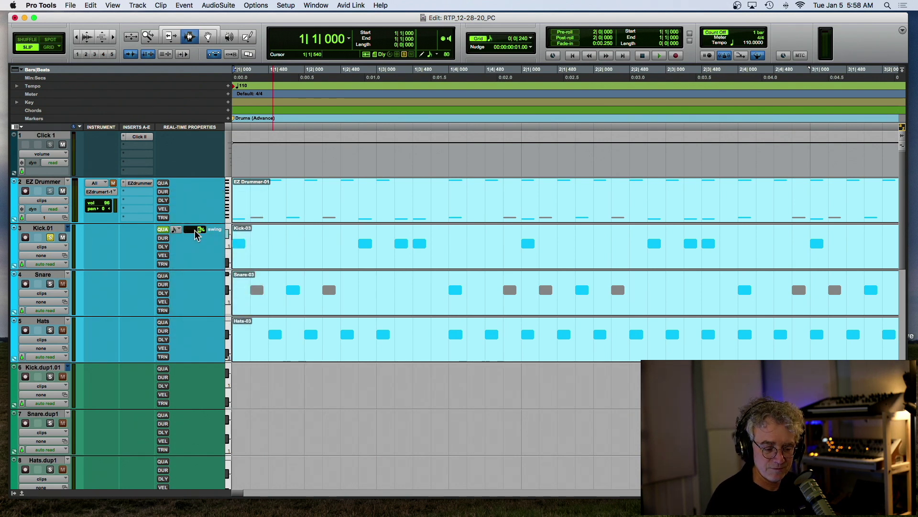
{"action": "left_click_drag", "start_coordinate": [197, 236], "coordinate": [197, 234]}
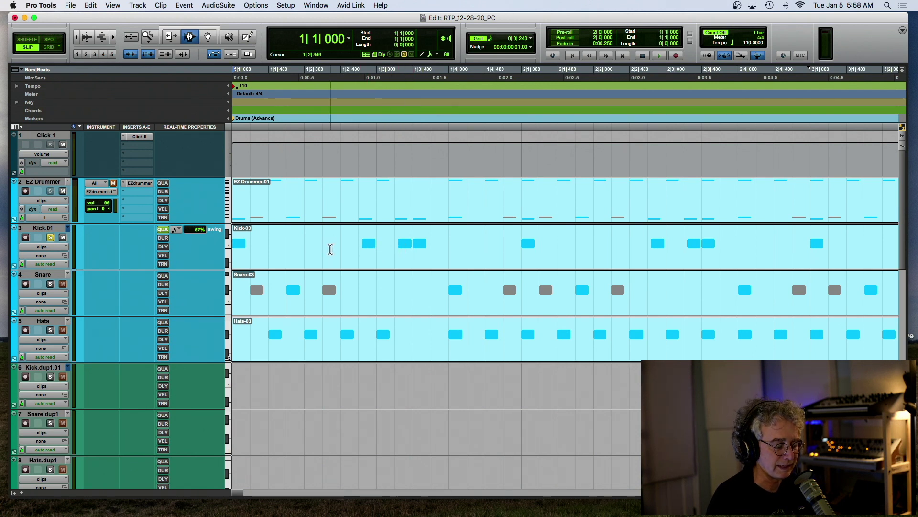
{"action": "key", "text": "space"}
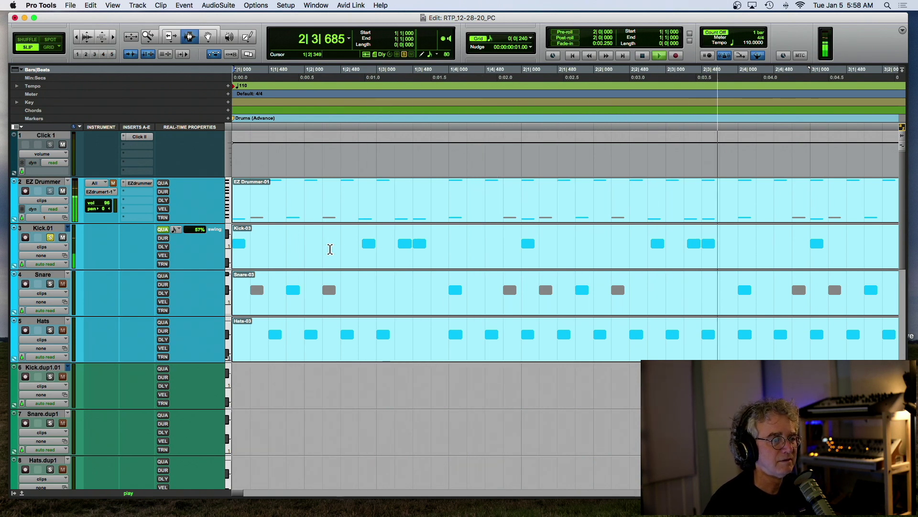
{"action": "key", "text": "space"}
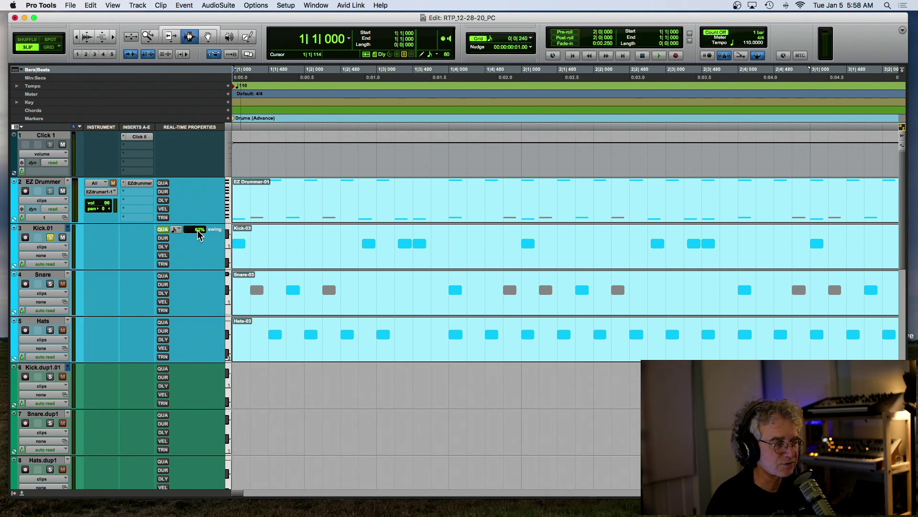
- Replay the swung groove and switch on Snare's real-time quantize at 62% swing
{"action": "key", "text": "space"}
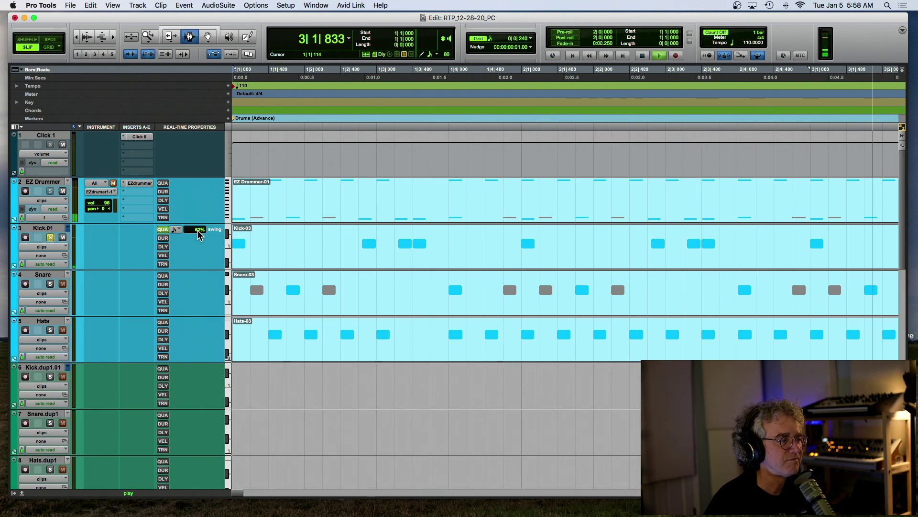
{"action": "key", "text": "space"}
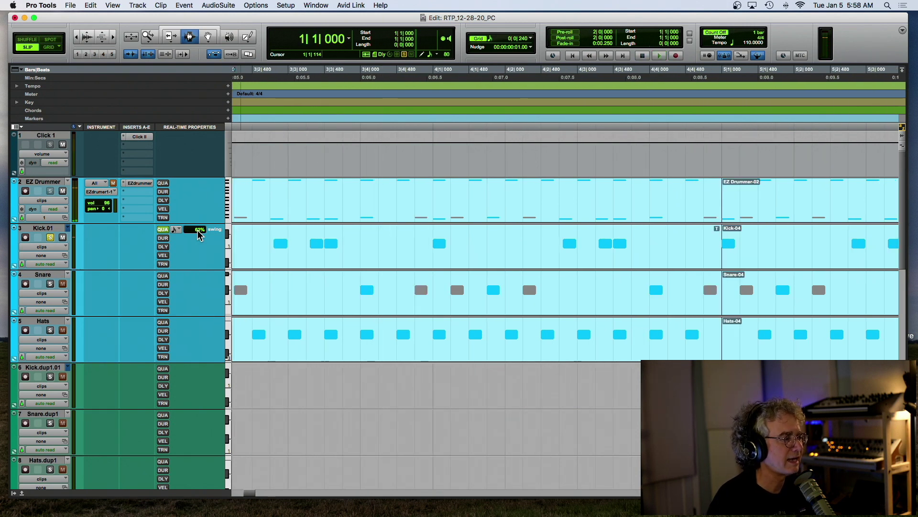
{"action": "left_click", "coordinate": [162, 276]}
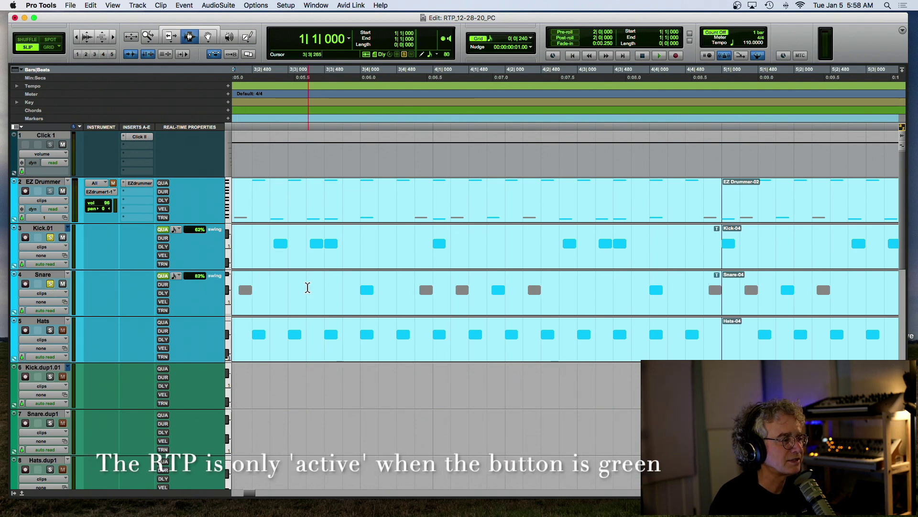
- Audition the swung snare, then turn Snare's real-time quantize off and replay
{"action": "scroll", "coordinate": [308, 287], "scroll_direction": "left", "scroll_amount": 10}
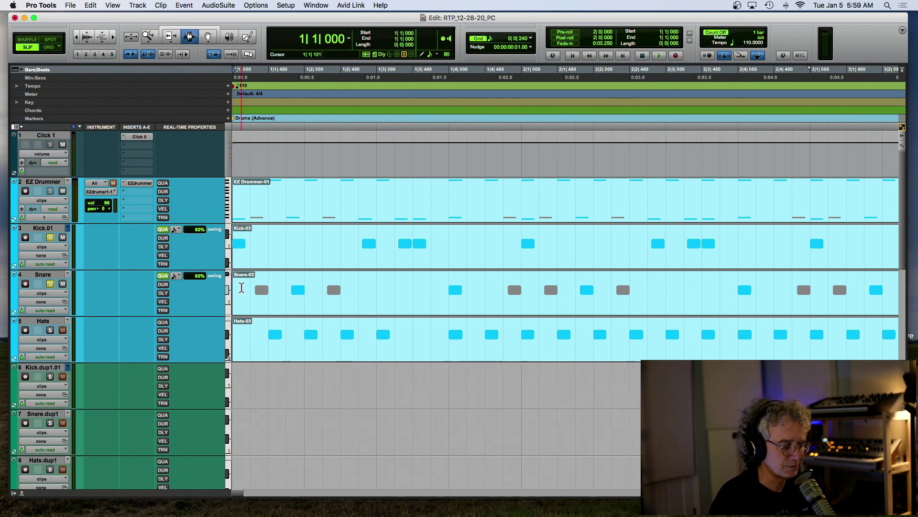
{"action": "key", "text": "space"}
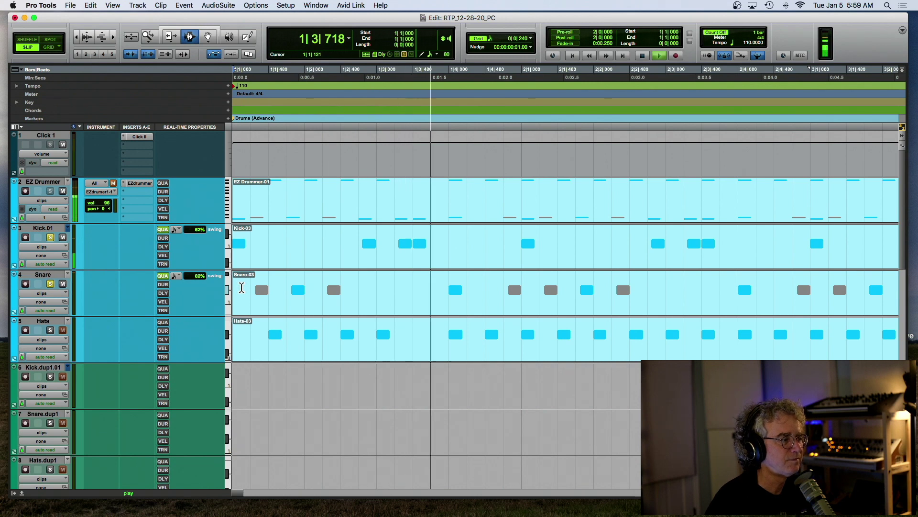
{"action": "key", "text": "space"}
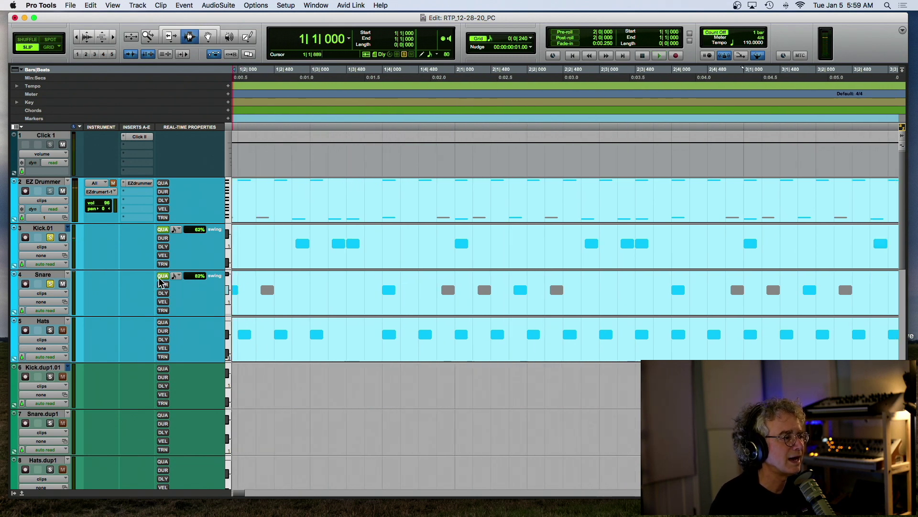
{"action": "left_click", "coordinate": [162, 276]}
{"action": "key", "text": "space"}
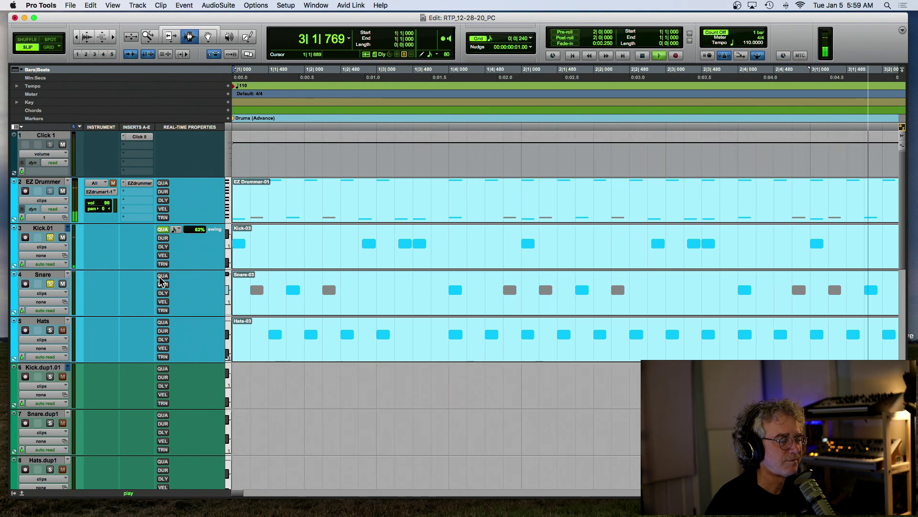
{"action": "key", "text": "space"}
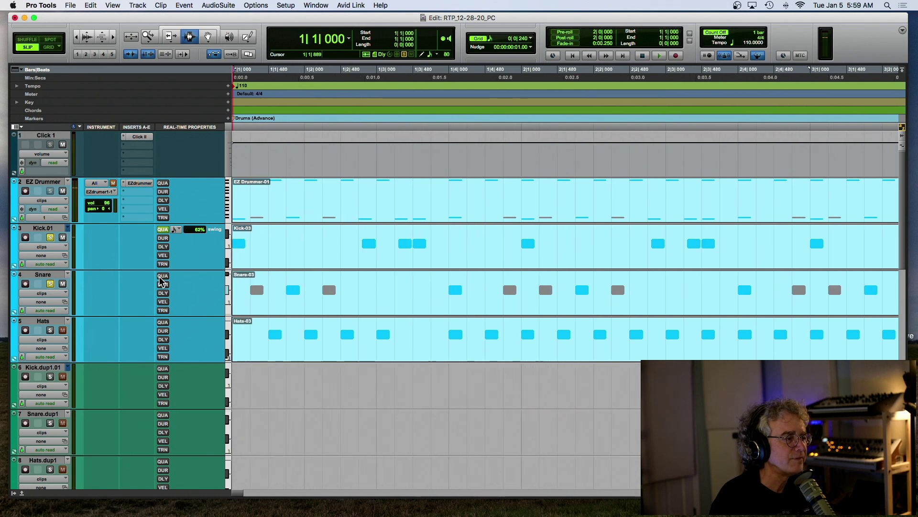
- Put the edit point at beat 4 of bar 1 and re-enable Snare's real-time swing
{"action": "scroll", "coordinate": [378, 277], "scroll_direction": "down", "scroll_amount": 2}
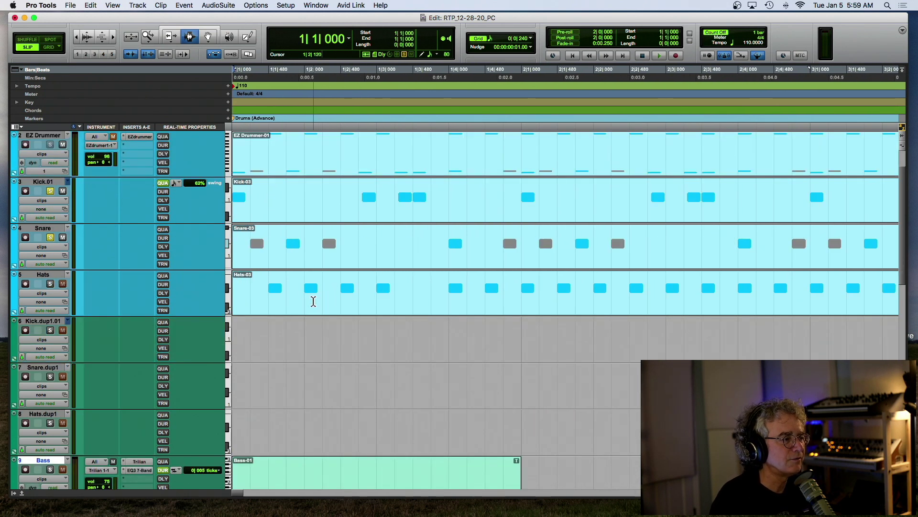
{"action": "left_click", "coordinate": [287, 245]}
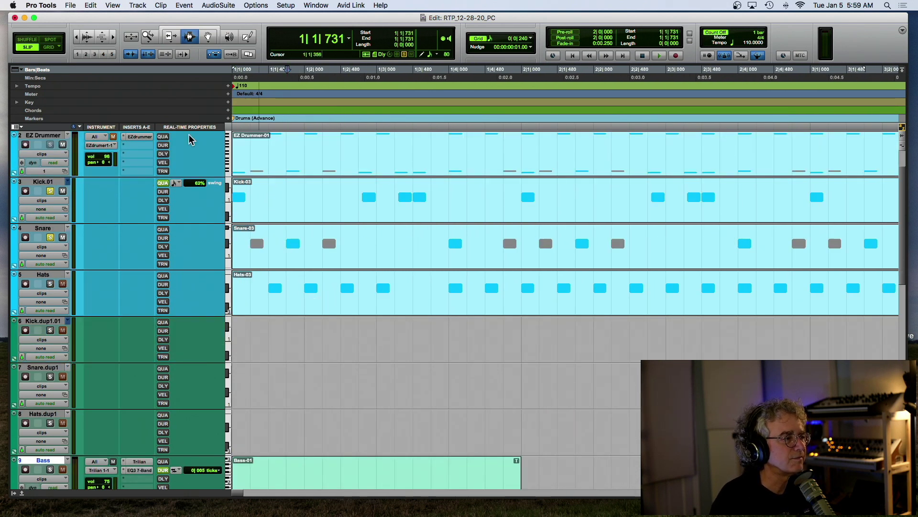
{"action": "left_click", "coordinate": [285, 249]}
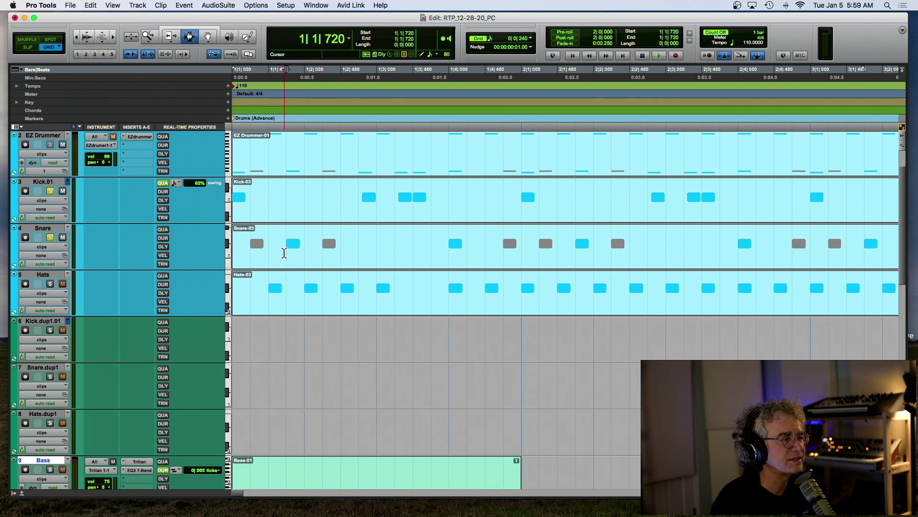
{"action": "left_click", "coordinate": [453, 257]}
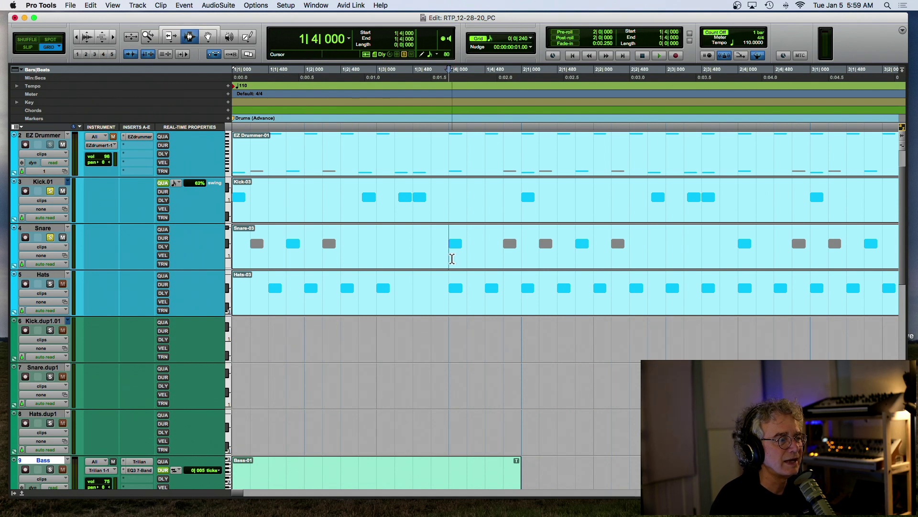
{"action": "left_click", "coordinate": [163, 230]}
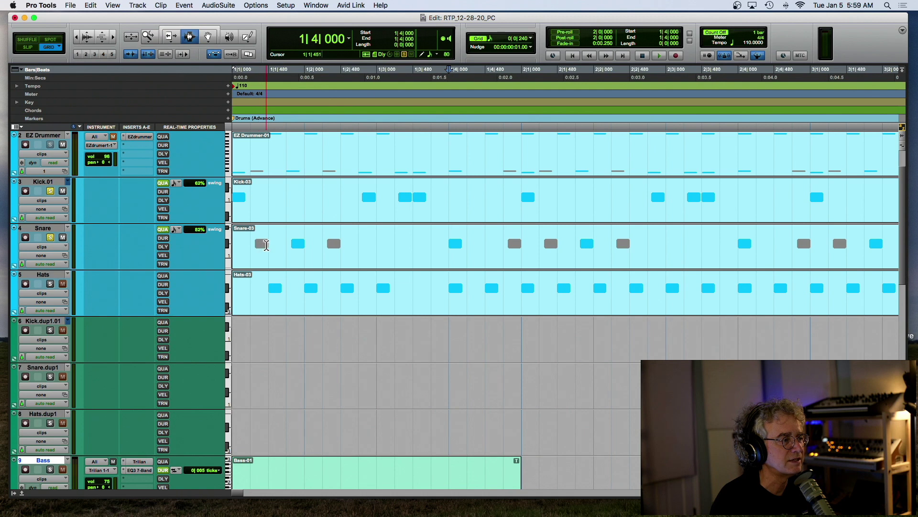
- Mark the second and beat-4 snare notes, then play kick and snare swung together
{"action": "left_click_drag", "start_coordinate": [293, 254], "coordinate": [310, 254]}
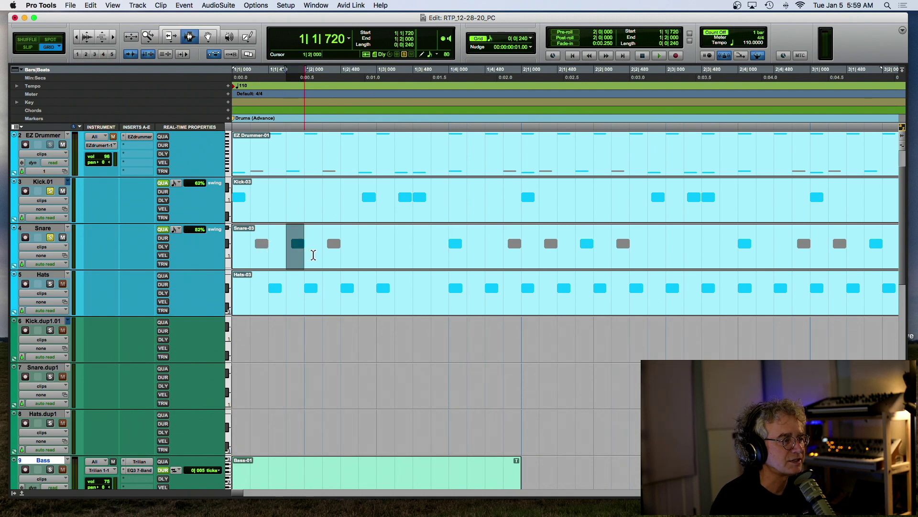
{"action": "left_click_drag", "start_coordinate": [445, 258], "coordinate": [461, 259]}
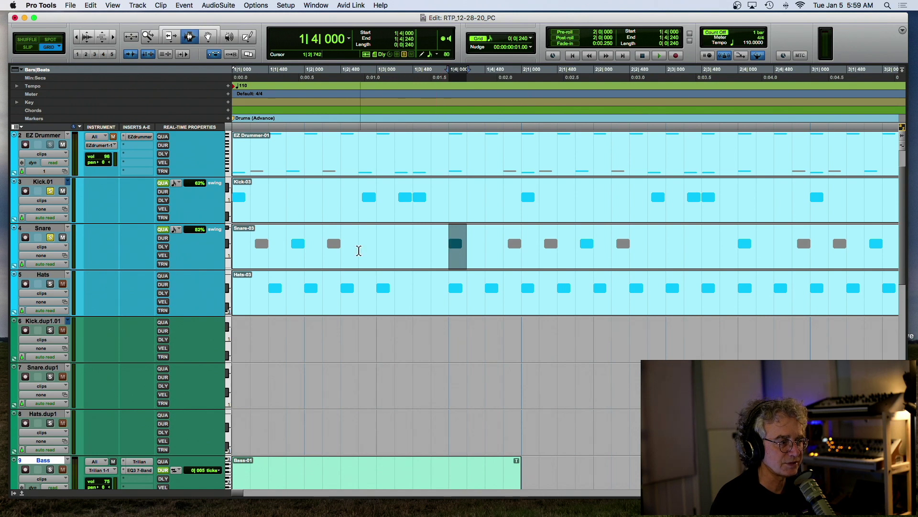
{"action": "key", "text": "Return"}
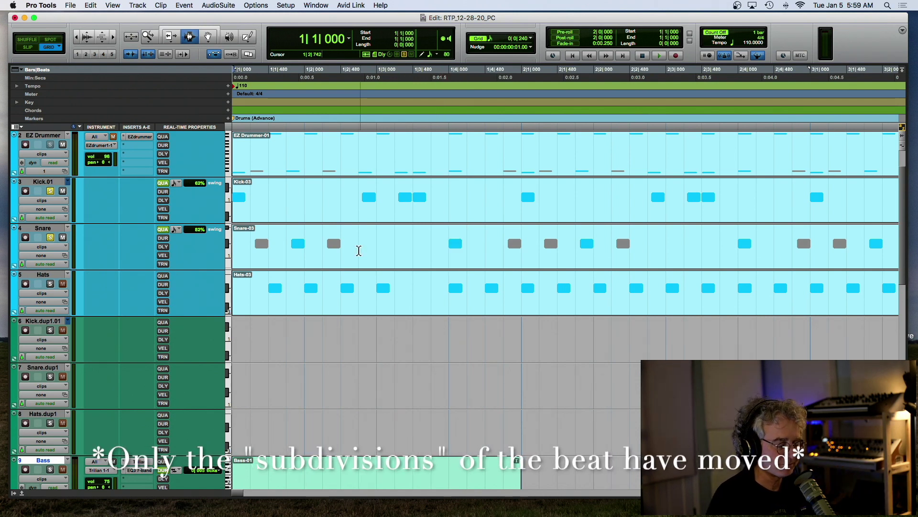
{"action": "key", "text": "space"}
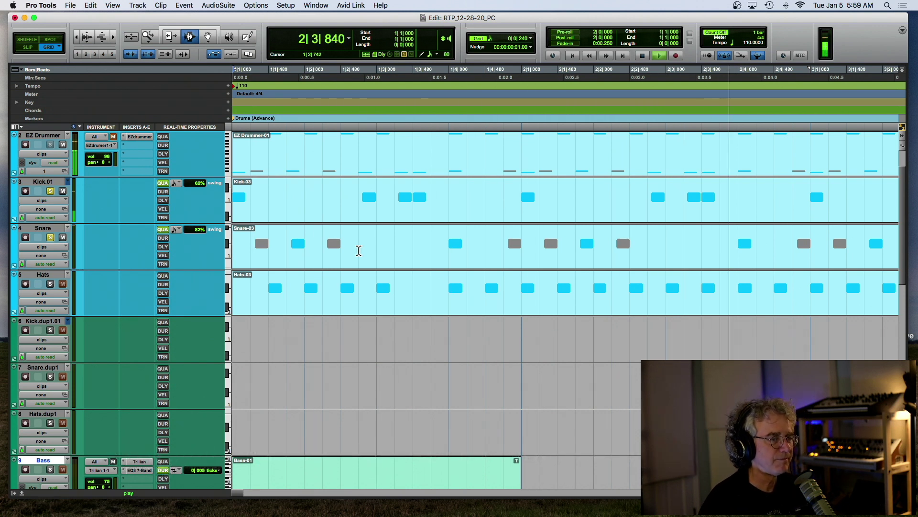
{"action": "key", "text": "space"}
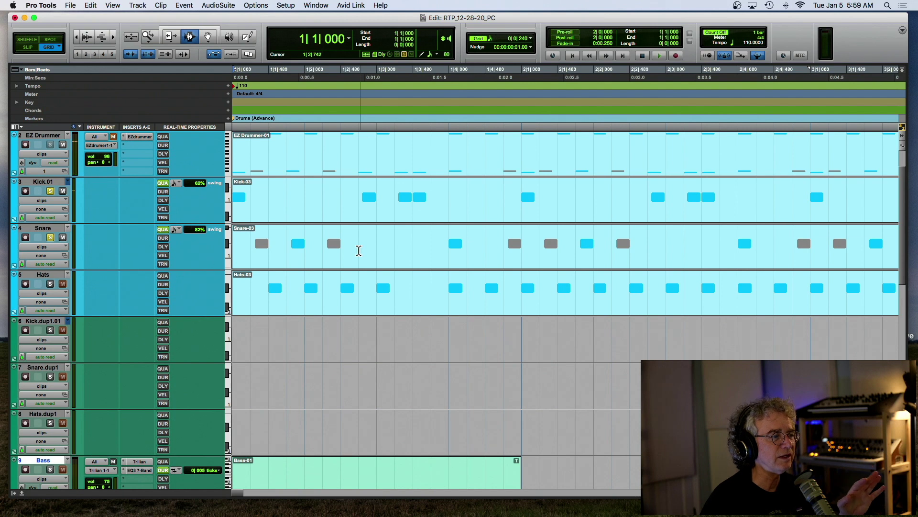
- Mark the Snare span from beat 2 to beat 4 and replay from the start
{"action": "scroll", "coordinate": [358, 251], "scroll_direction": "up", "scroll_amount": 2}
{"action": "left_click_drag", "start_coordinate": [287, 297], "coordinate": [309, 306]}
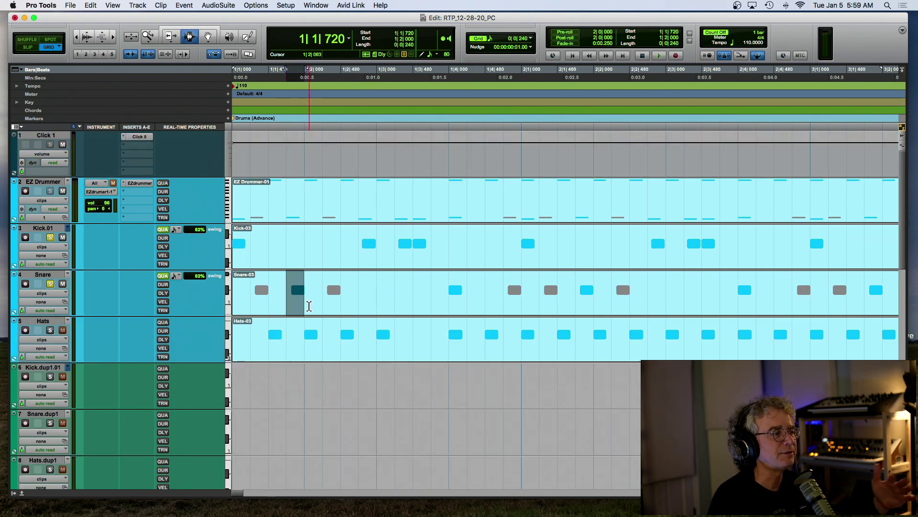
{"action": "left_click", "coordinate": [301, 305]}
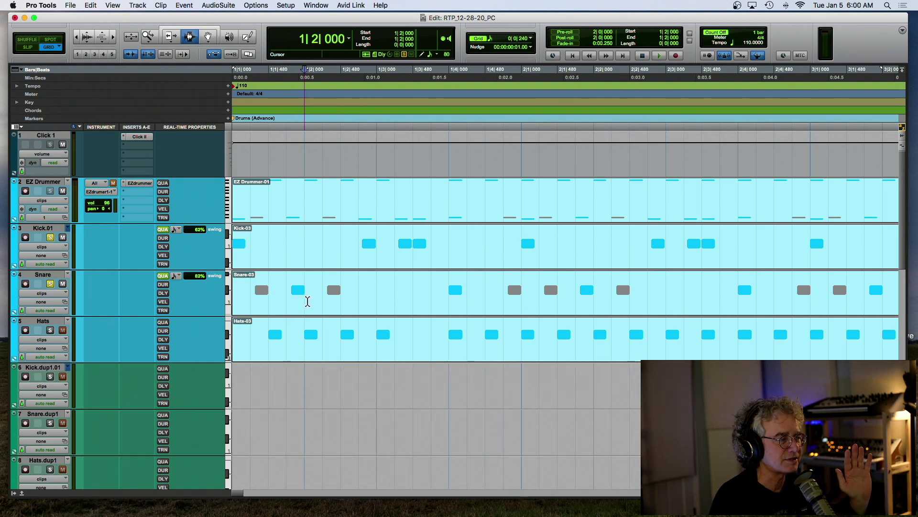
{"action": "left_click_drag", "start_coordinate": [309, 300], "coordinate": [447, 297]}
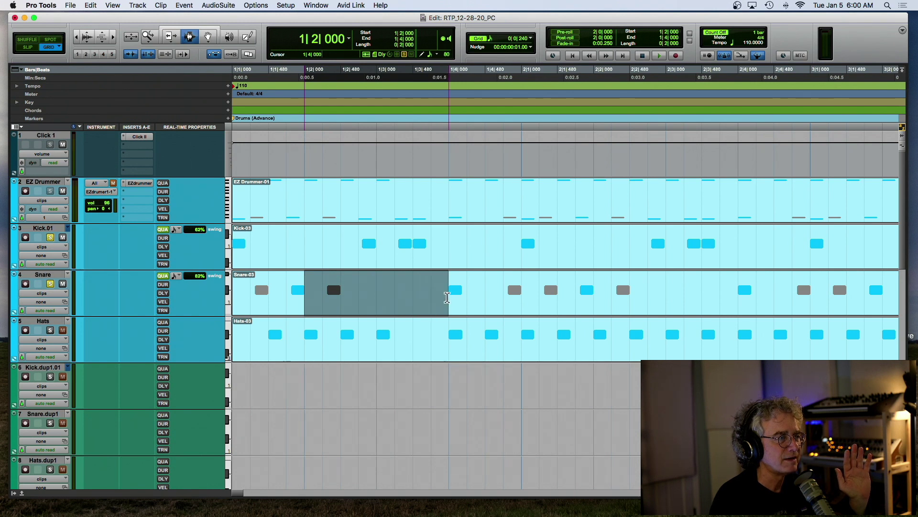
{"action": "key", "text": "Return"}
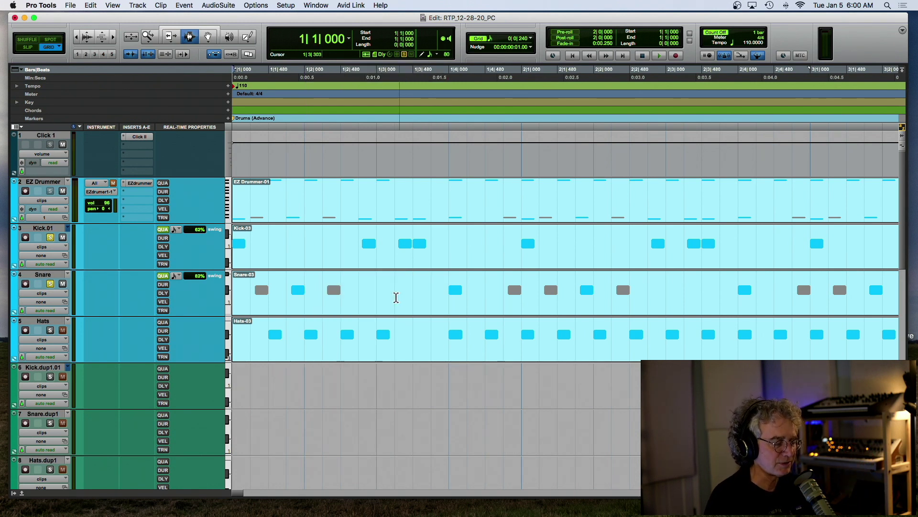
{"action": "key", "text": "space"}
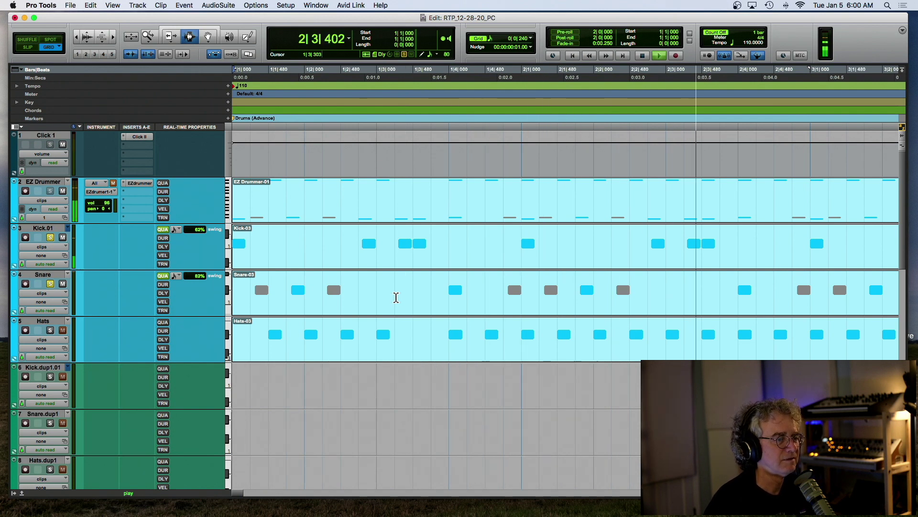
{"action": "key", "text": "space"}
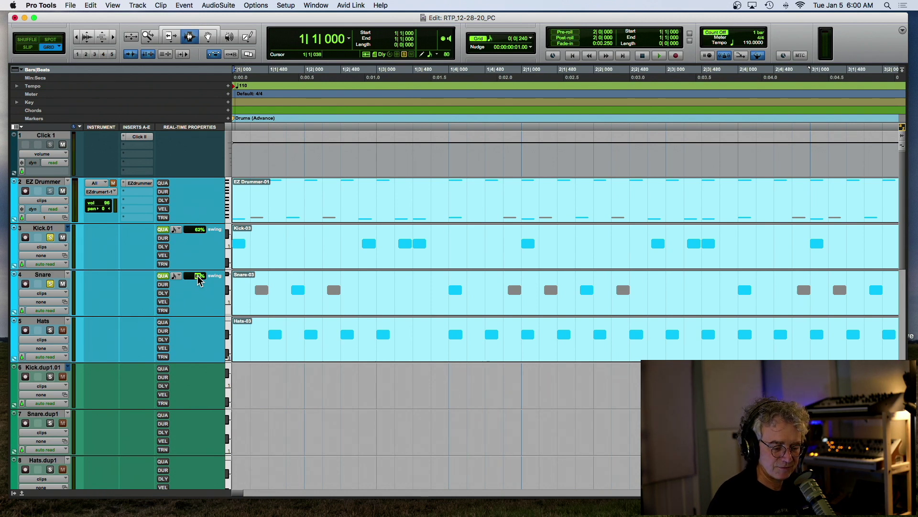
- Raise Snare's real-time swing to 62% and audition the groove before and after
{"action": "scroll", "coordinate": [199, 277], "scroll_direction": "up", "scroll_amount": 2}
{"action": "key", "text": "space"}
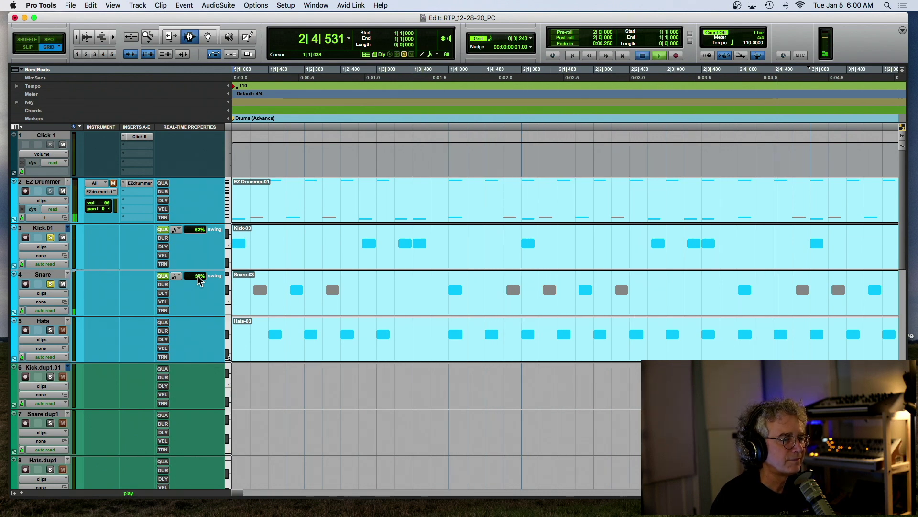
{"action": "key", "text": "space"}
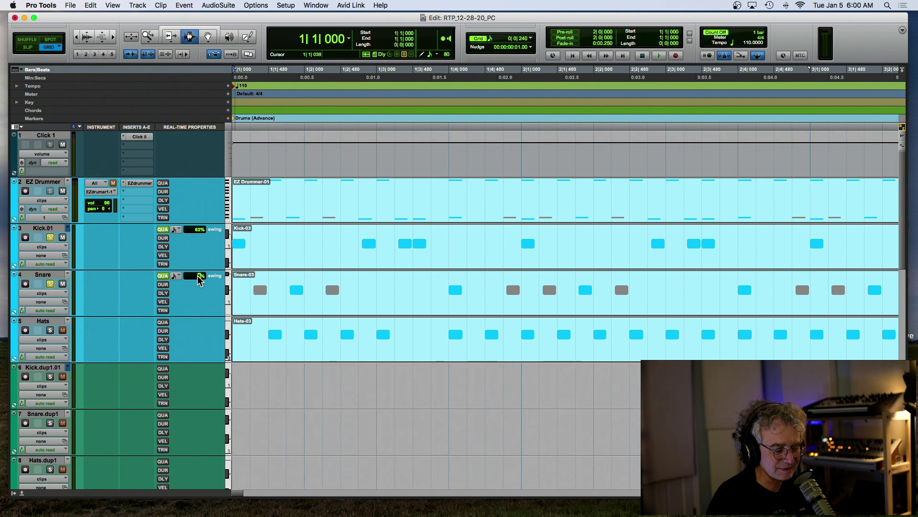
{"action": "left_click_drag", "start_coordinate": [199, 280], "coordinate": [199, 281]}
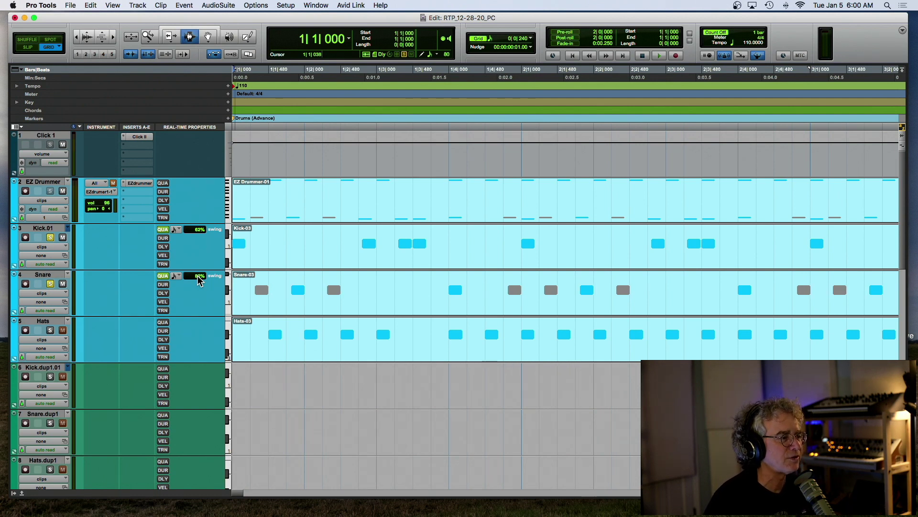
{"action": "key", "text": "space"}
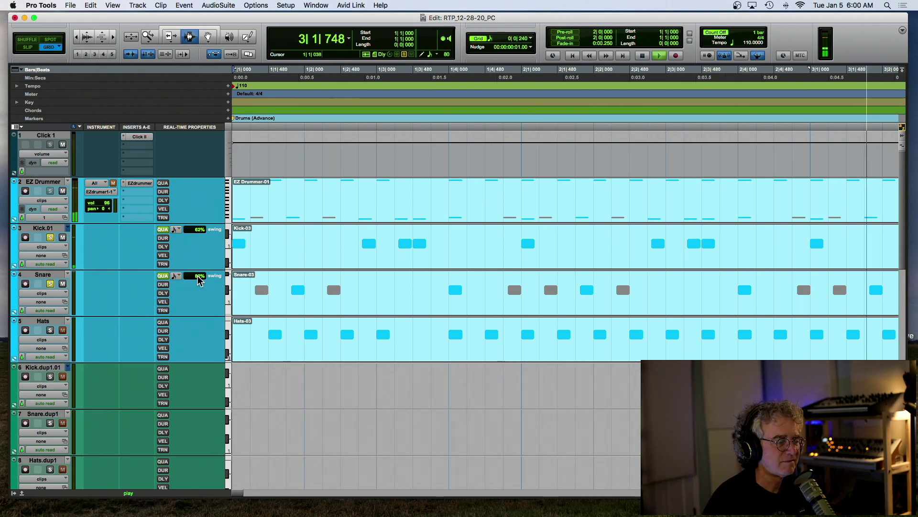
{"action": "key", "text": "space"}
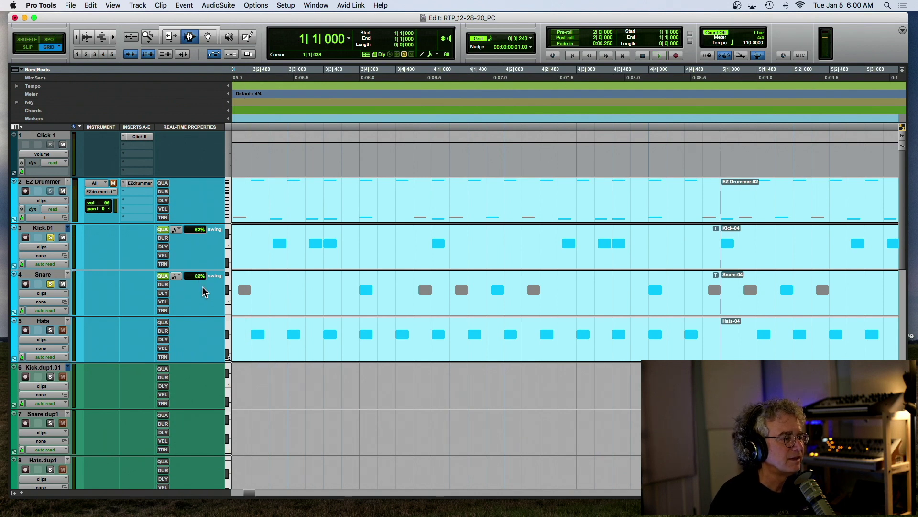
- Turn on real-time delay for the Snare track with a 20-tick delay
{"action": "scroll", "coordinate": [169, 296], "scroll_direction": "left", "scroll_amount": 10}
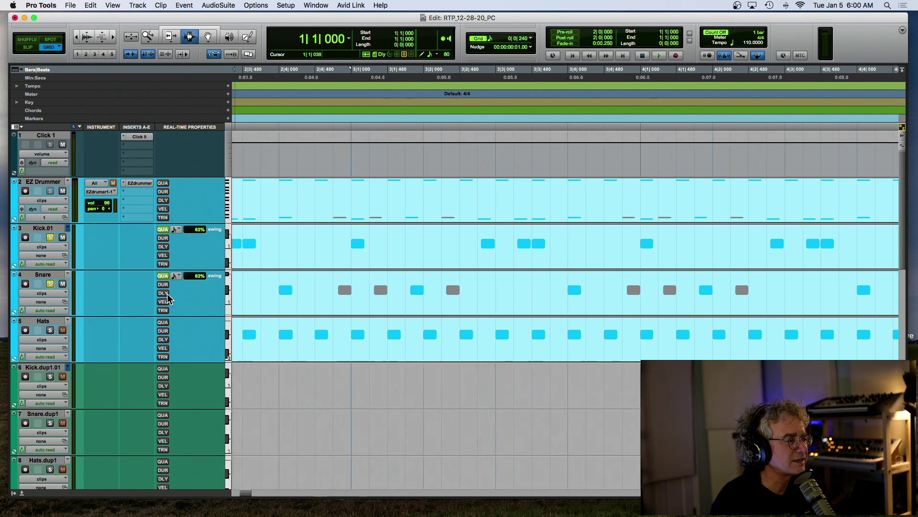
{"action": "left_click", "coordinate": [163, 293]}
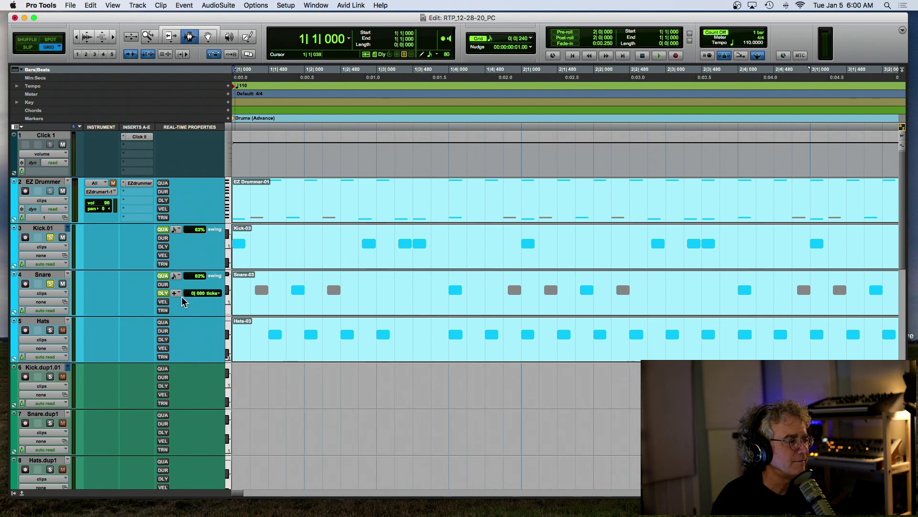
{"action": "scroll", "coordinate": [439, 300], "scroll_direction": "down", "scroll_amount": 1}
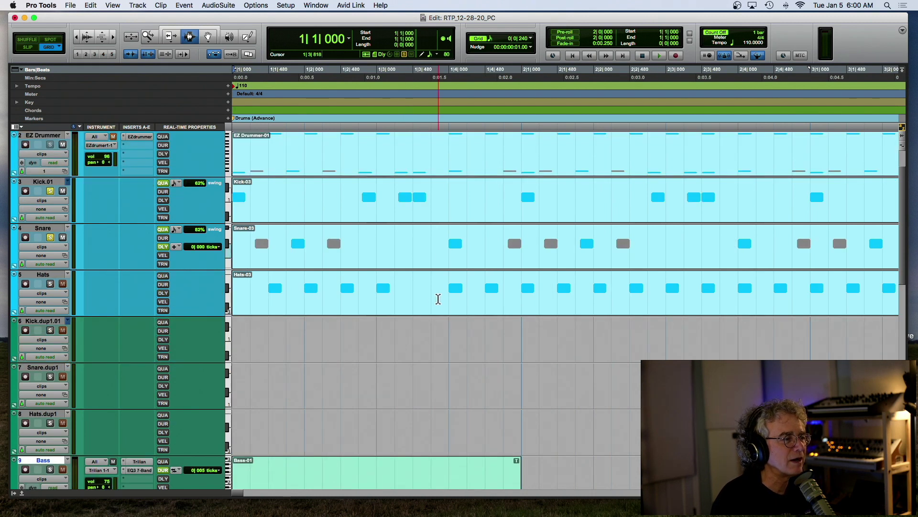
{"action": "scroll", "coordinate": [438, 299], "scroll_direction": "up", "scroll_amount": 1}
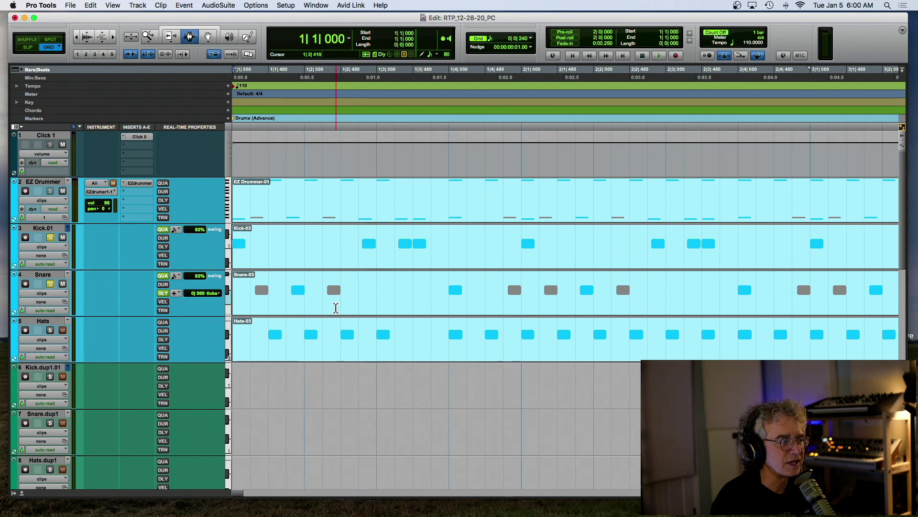
{"action": "left_click", "coordinate": [177, 293]}
{"action": "left_click", "coordinate": [194, 297]}
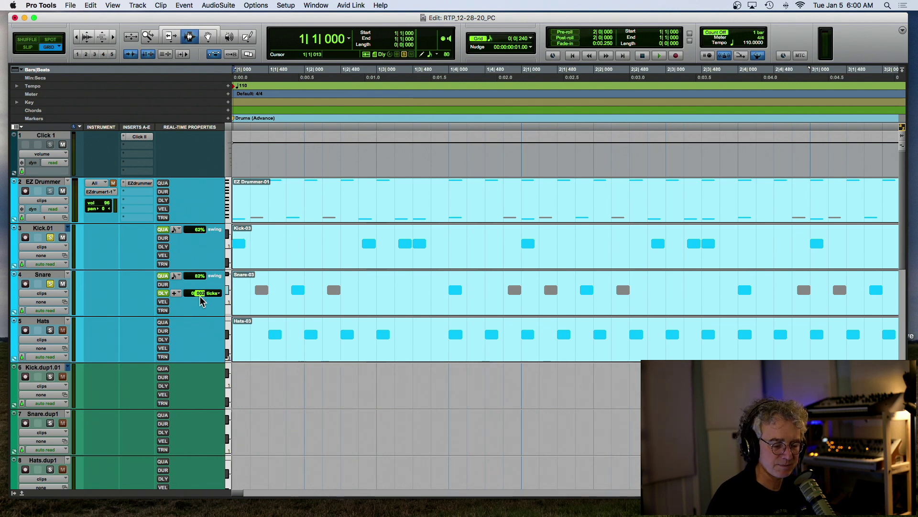
{"action": "key", "text": "Return"}
- Play back from bar 1 beat 4 to hear the delayed snare, zoomed out to bars 1-10
{"action": "scroll", "coordinate": [235, 304], "scroll_direction": "right", "scroll_amount": 2}
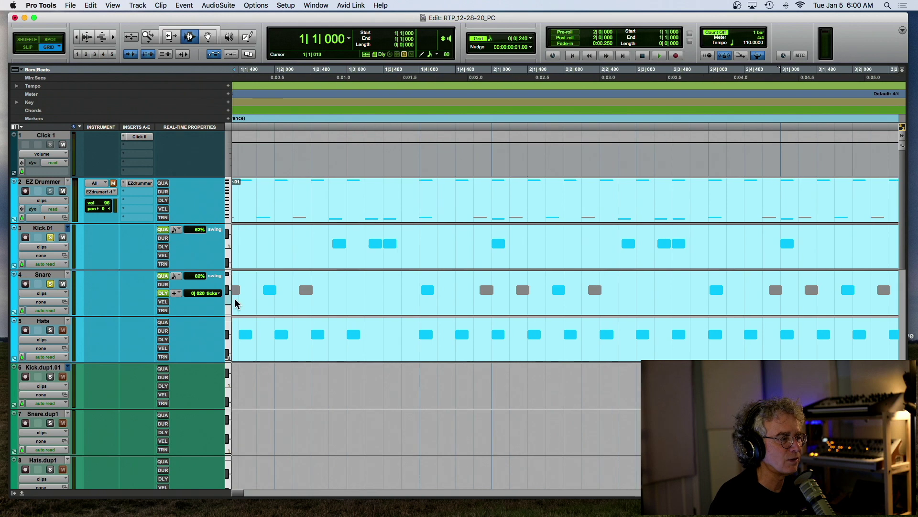
{"action": "scroll", "coordinate": [277, 307], "scroll_direction": "left", "scroll_amount": 2}
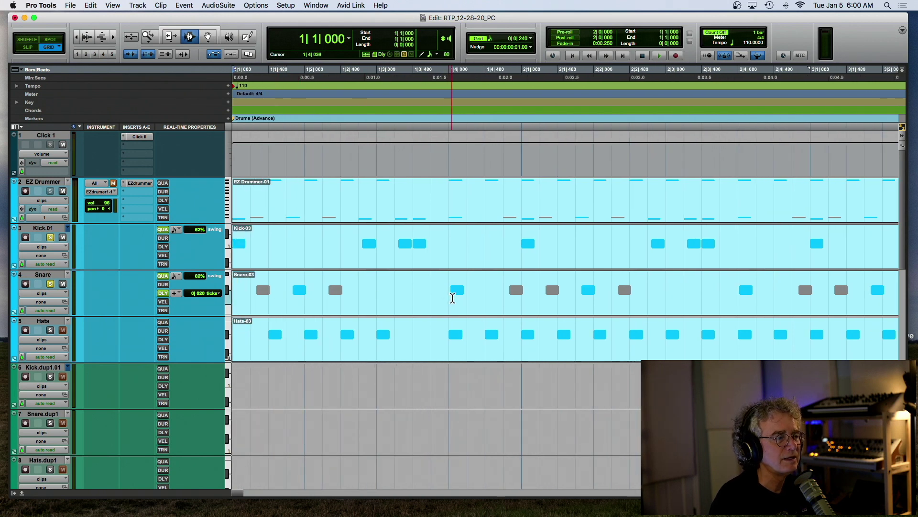
{"action": "left_click", "coordinate": [452, 298]}
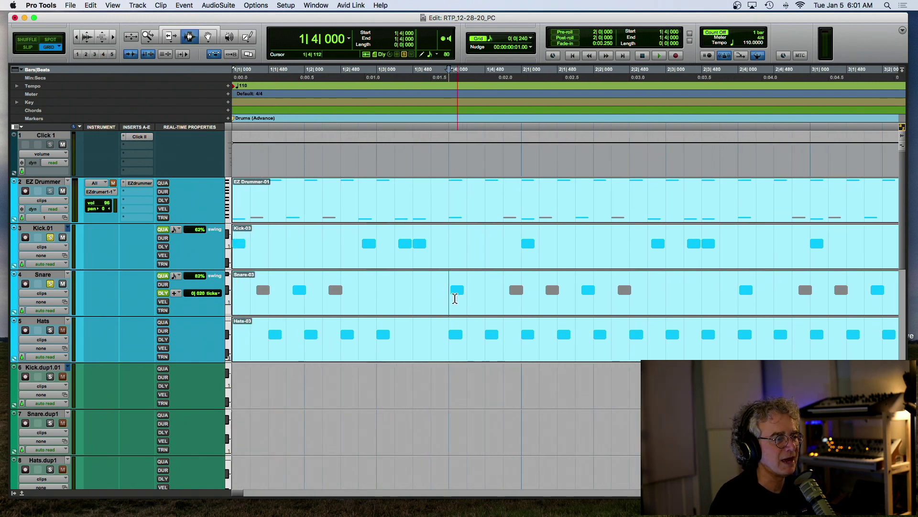
{"action": "key", "text": "space"}
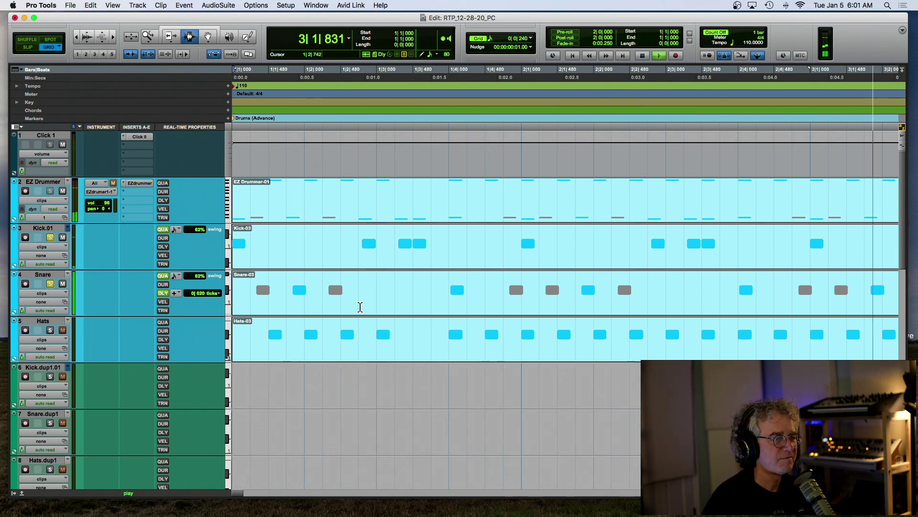
{"action": "key", "text": "super+bracketleft"}
{"action": "key", "text": "super+bracketleft"}
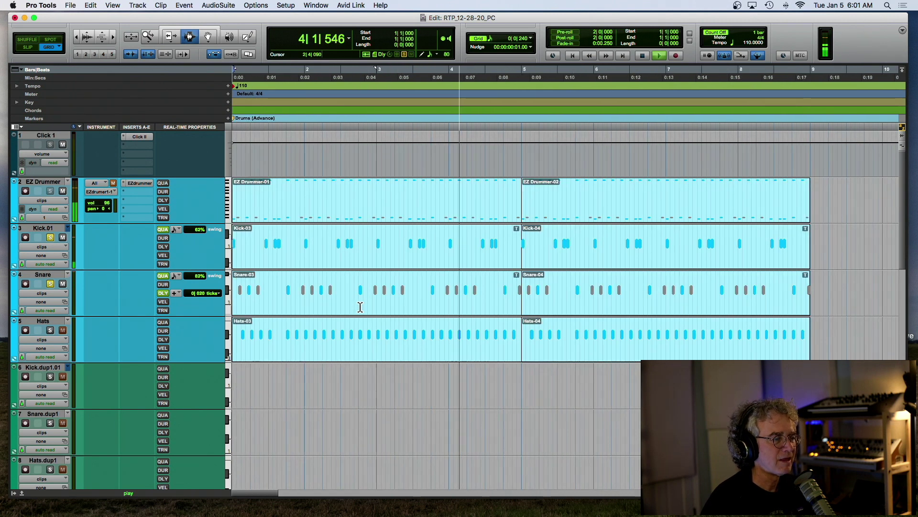
{"action": "key", "text": "space"}
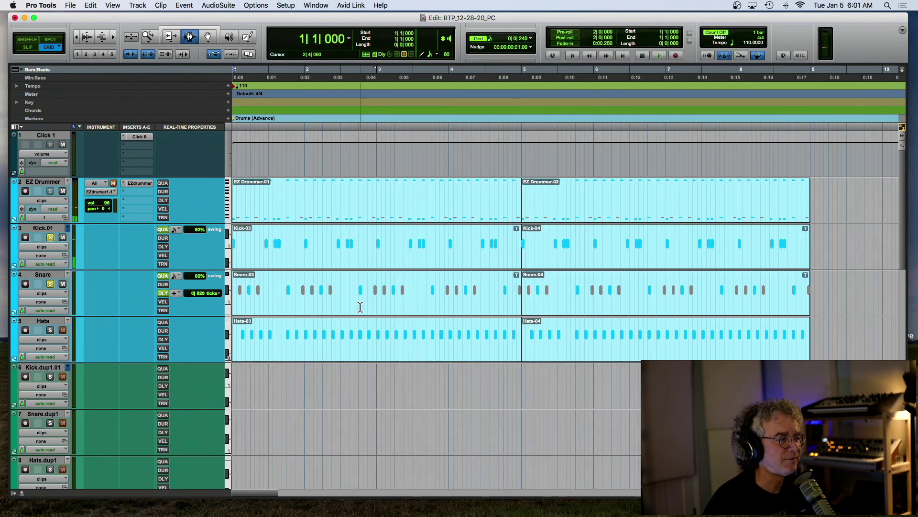
- Solo Hats, enable its quantize, delay and velocity real-time properties, and audition it
{"action": "left_click", "coordinate": [50, 330]}
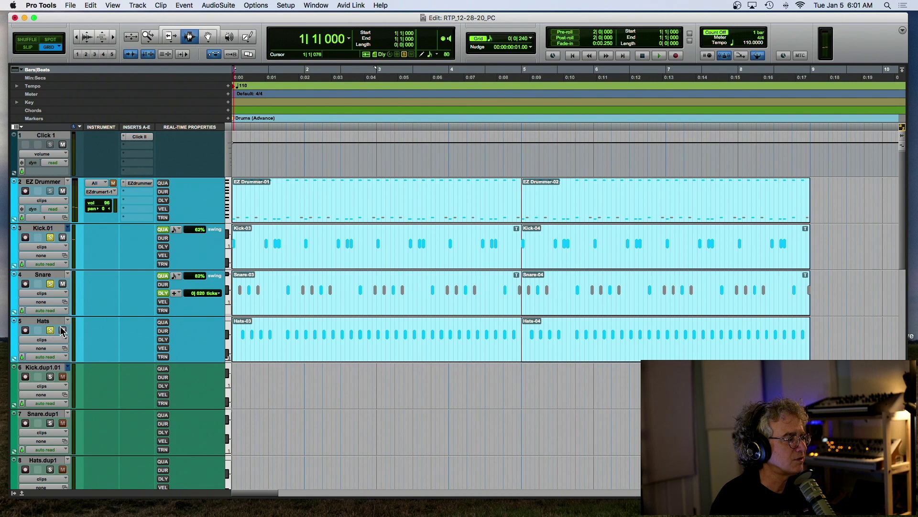
{"action": "left_click", "coordinate": [162, 323]}
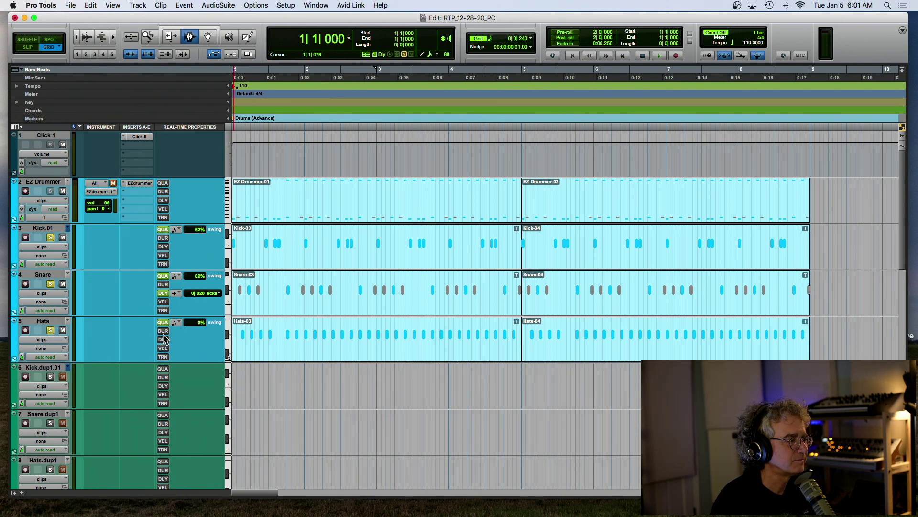
{"action": "left_click", "coordinate": [163, 340]}
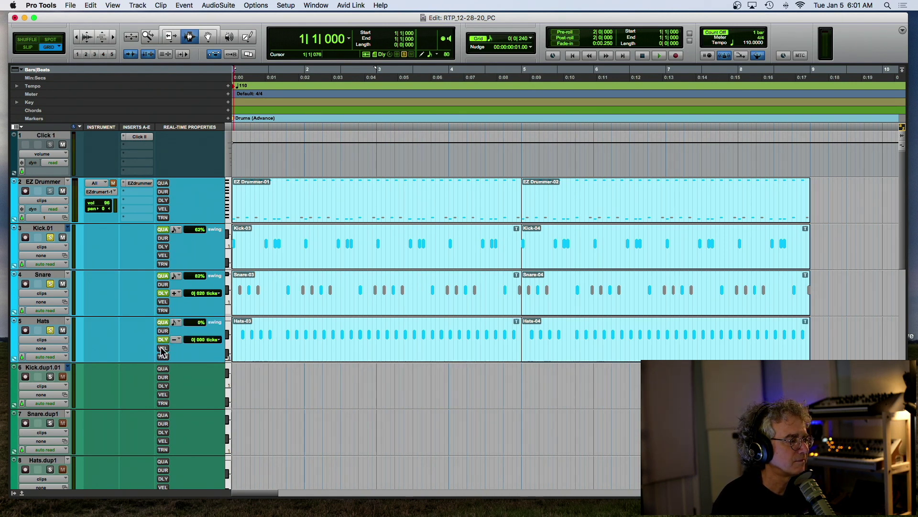
{"action": "left_click", "coordinate": [163, 349]}
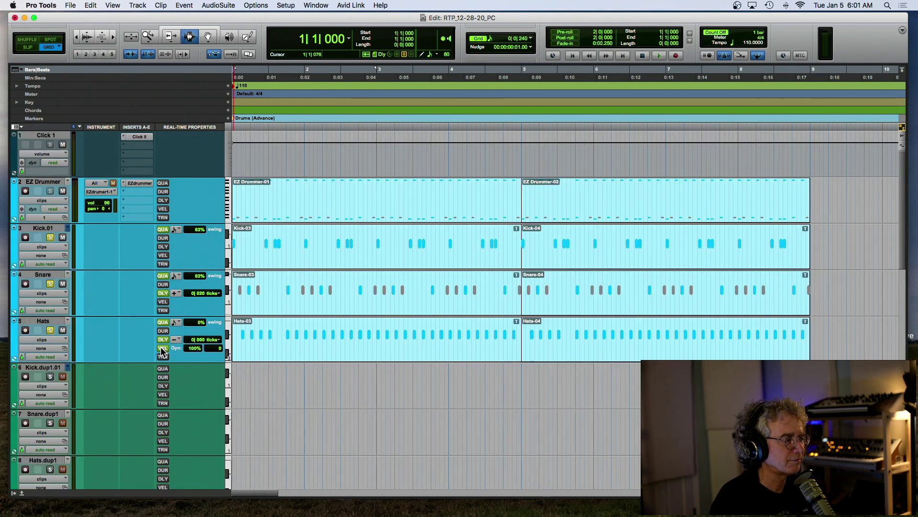
{"action": "key", "text": "space"}
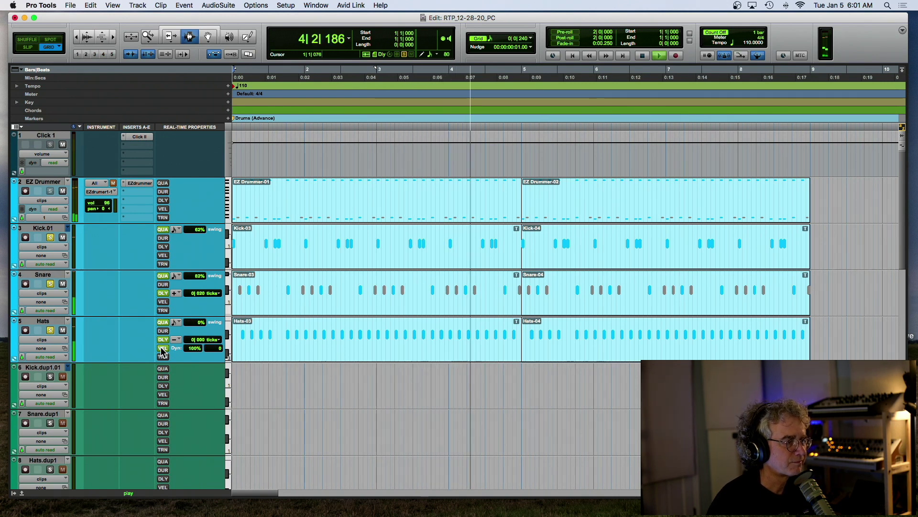
{"action": "key", "text": "space"}
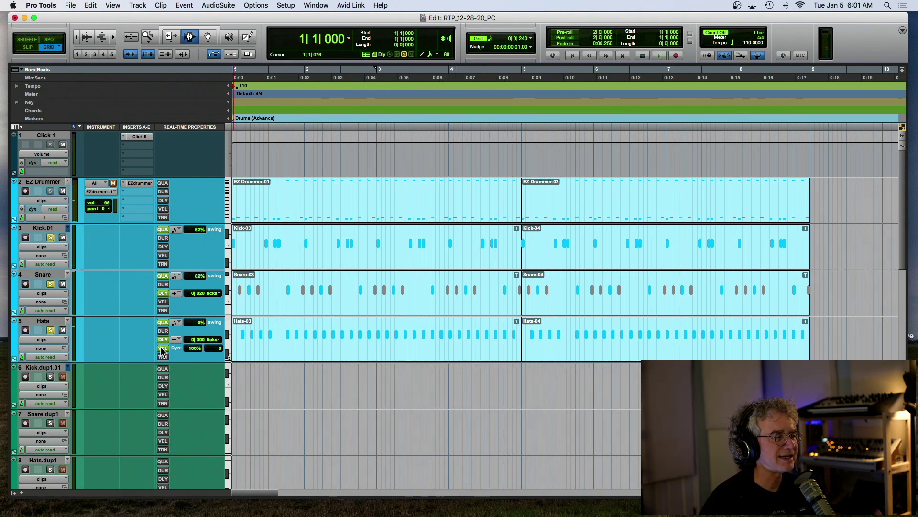
- Set the Hats velocity offset to +15 and play back the harder-hit hats
{"action": "left_click", "coordinate": [210, 351]}
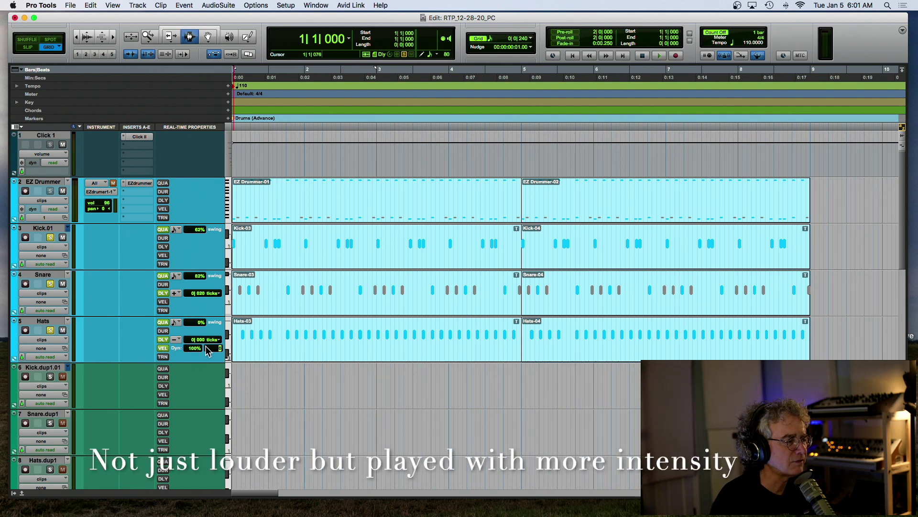
{"action": "type", "text": "15"}
{"action": "key", "text": "Return"}
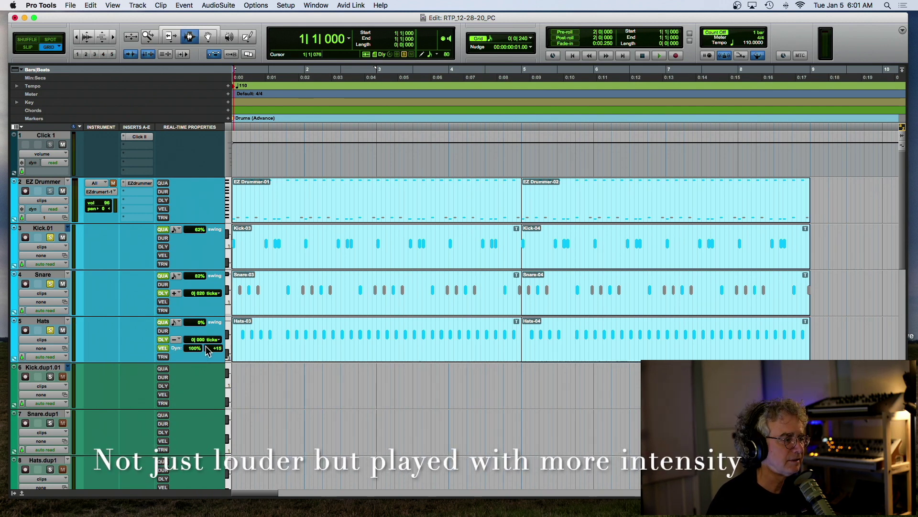
{"action": "key", "text": "space"}
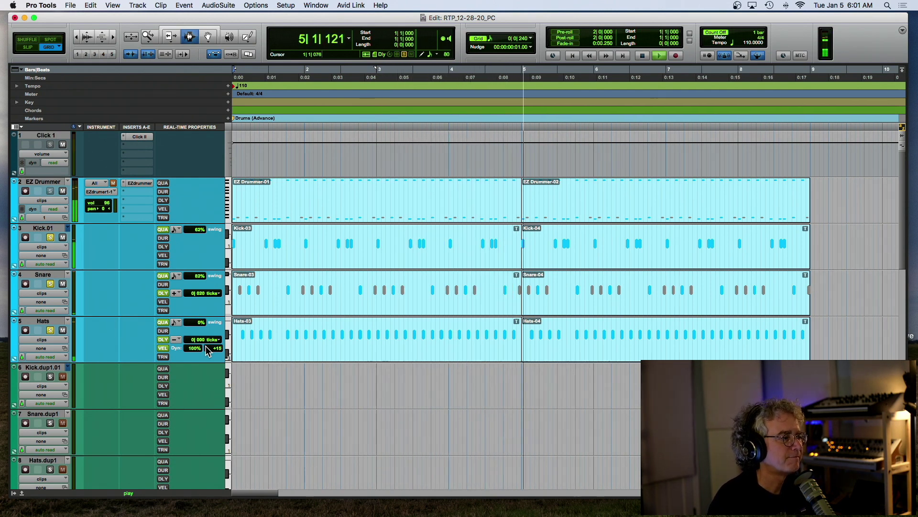
{"action": "key", "text": "space"}
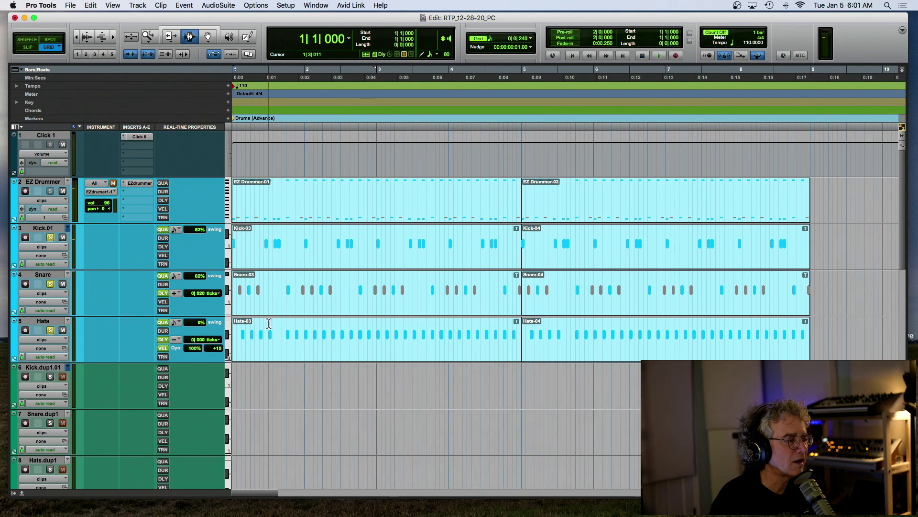
{"action": "key", "text": "super+bracketright"}
{"action": "key", "text": "super+bracketright"}
{"action": "left_click", "coordinate": [379, 344]}
{"action": "left_click", "coordinate": [454, 344]}
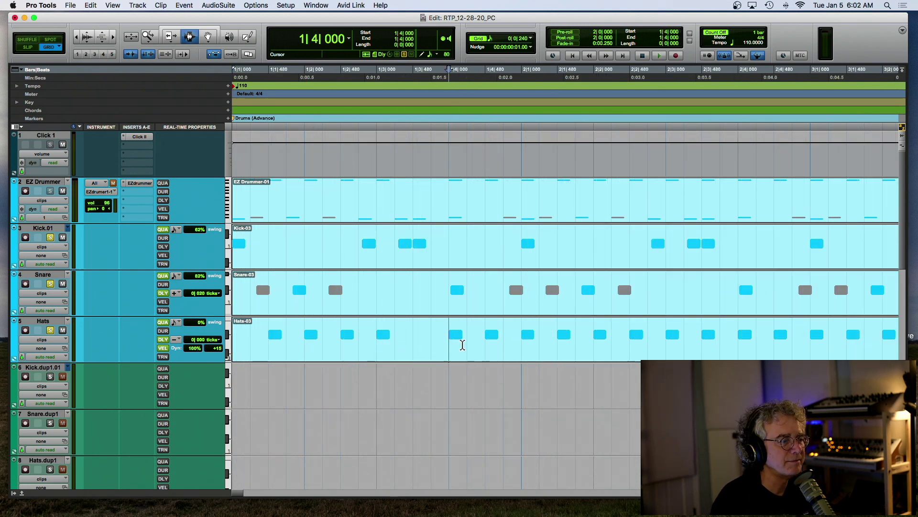
{"action": "left_click", "coordinate": [396, 343]}
{"action": "left_click", "coordinate": [177, 324]}
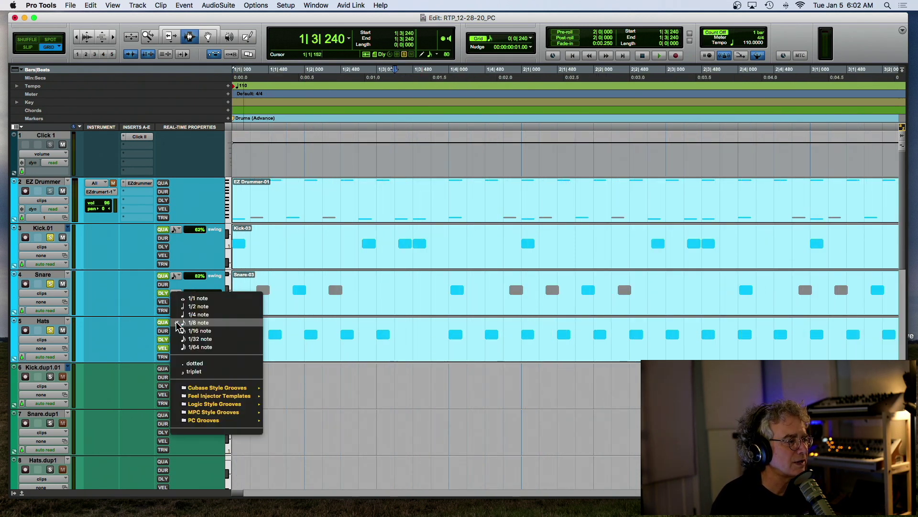
{"action": "left_click", "coordinate": [187, 322]}
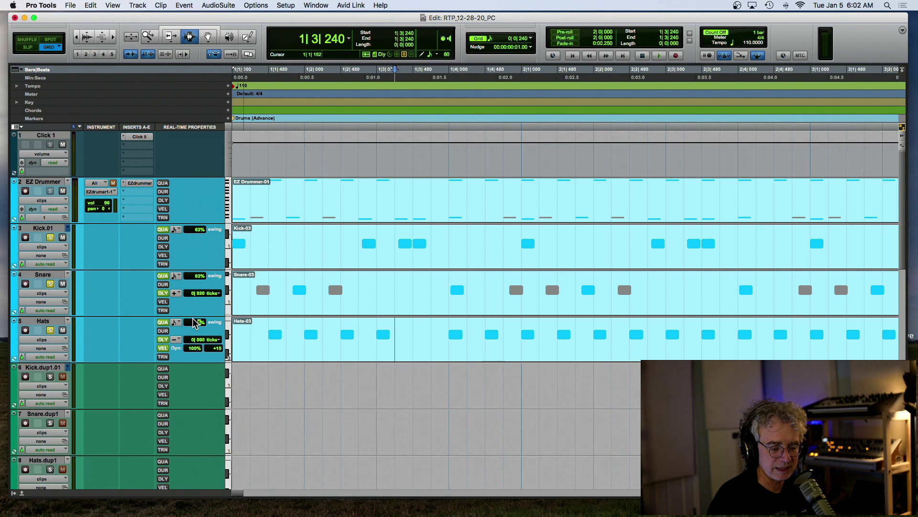
{"action": "scroll", "coordinate": [195, 323], "scroll_direction": "up", "scroll_amount": 2}
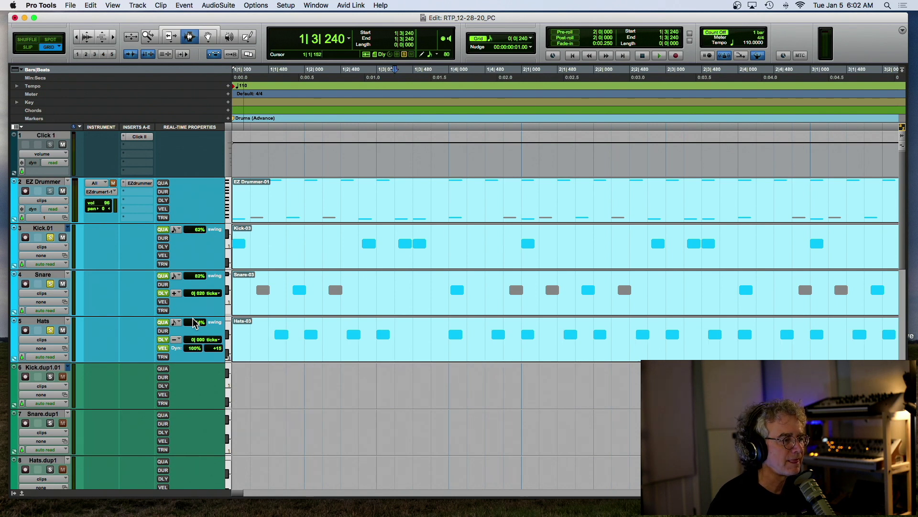
{"action": "left_click", "coordinate": [277, 342]}
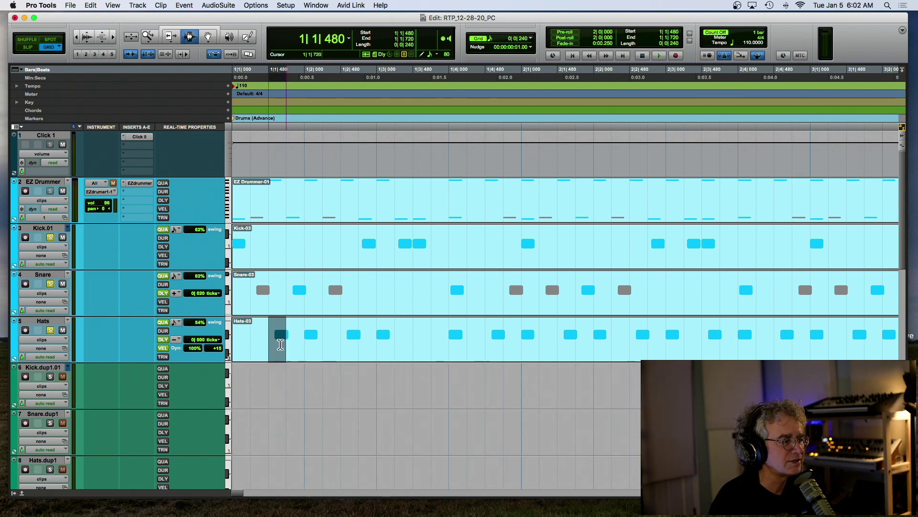
{"action": "left_click", "coordinate": [314, 344]}
{"action": "left_click", "coordinate": [325, 342]}
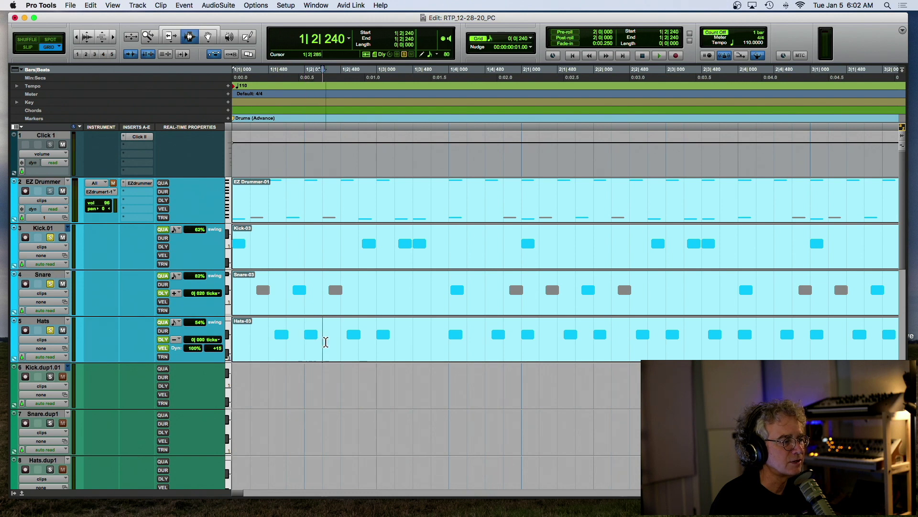
{"action": "key", "text": "Return"}
{"action": "key", "text": "space"}
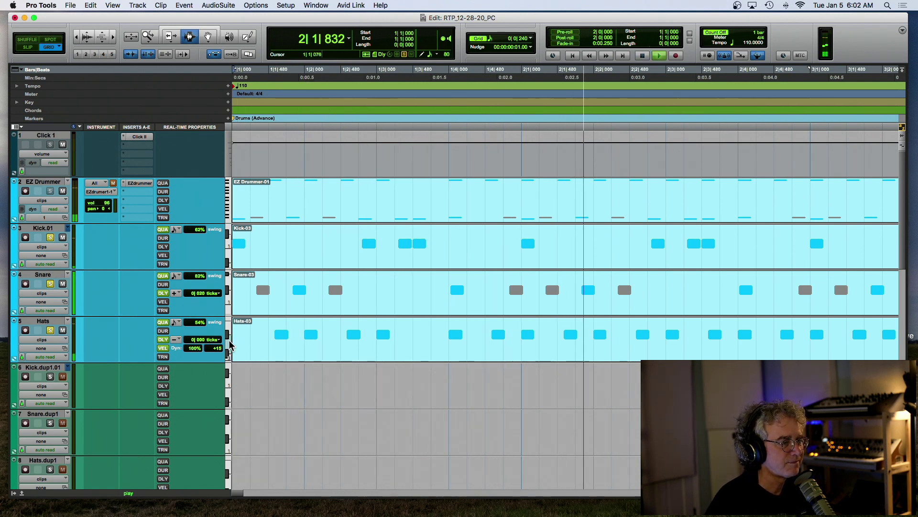
{"action": "key", "text": "space"}
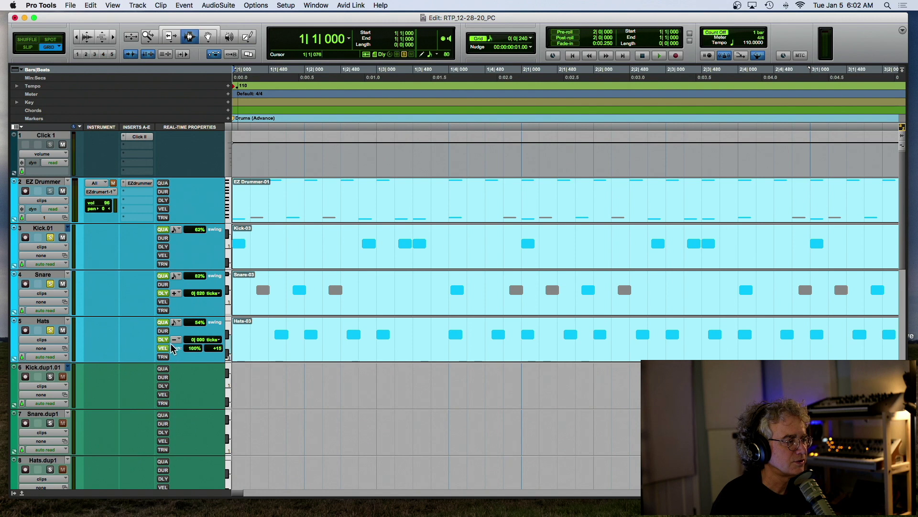
- Turn off Hats swing quantize, switch its timing offset to advance, and audition it
{"action": "left_click", "coordinate": [163, 323]}
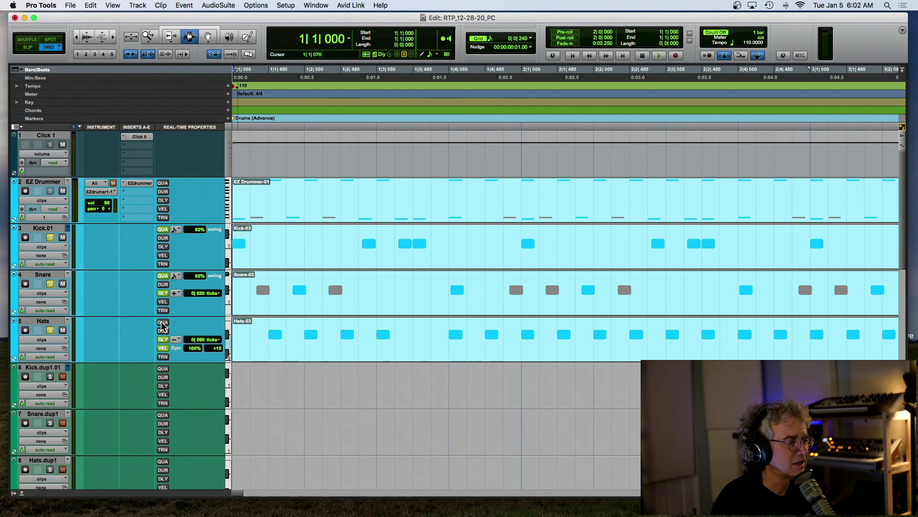
{"action": "left_click", "coordinate": [175, 340]}
{"action": "left_click", "coordinate": [175, 341]}
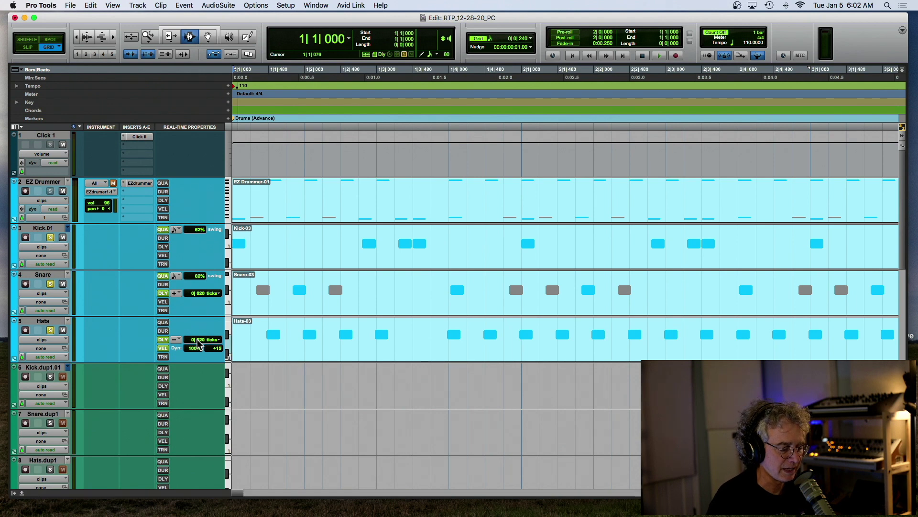
{"action": "key", "text": "space"}
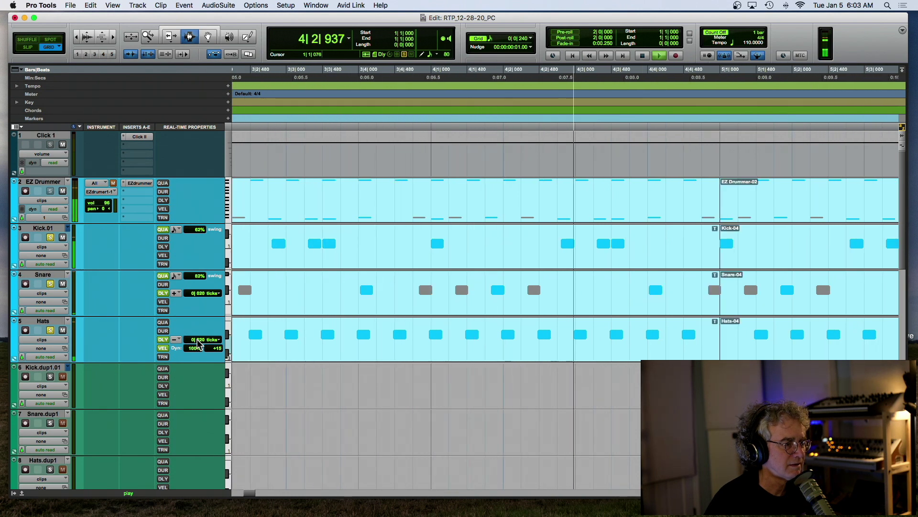
{"action": "key", "text": "space"}
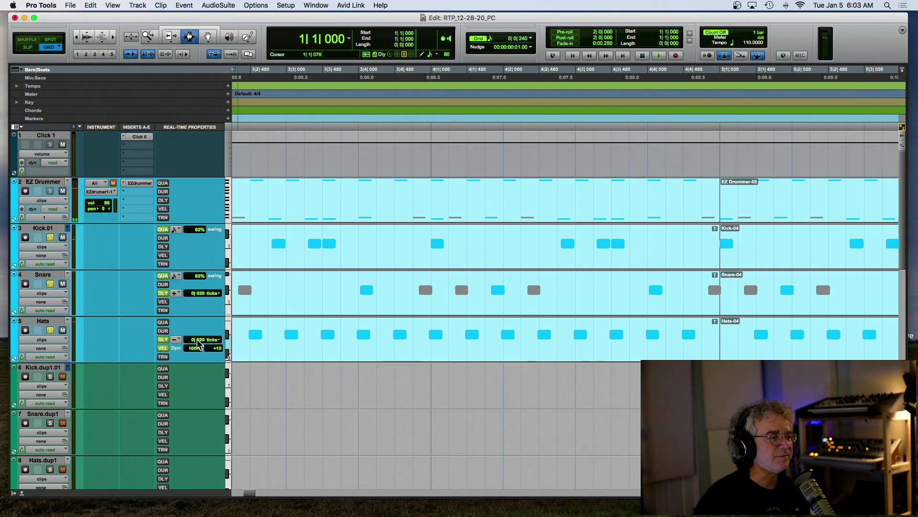
- Set the Hats offset amount to 40 ticks and play it back
{"action": "left_click", "coordinate": [197, 343]}
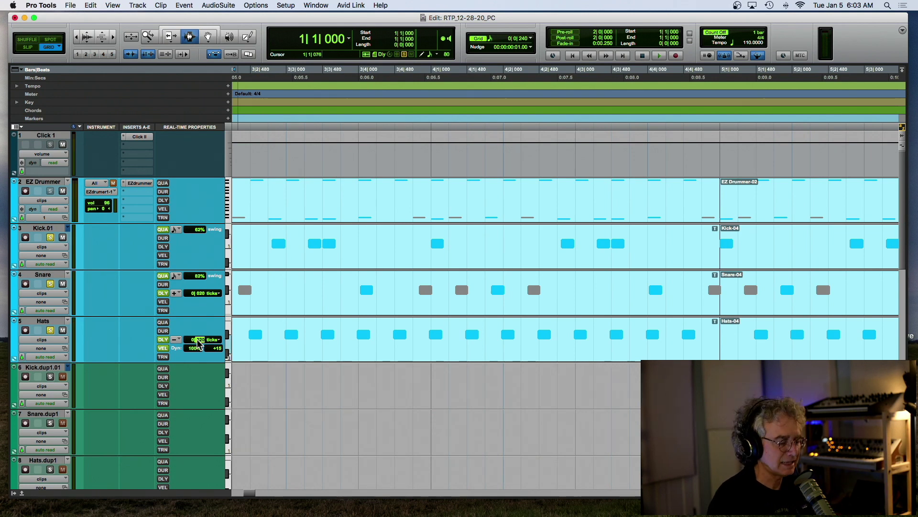
{"action": "key", "text": "Return"}
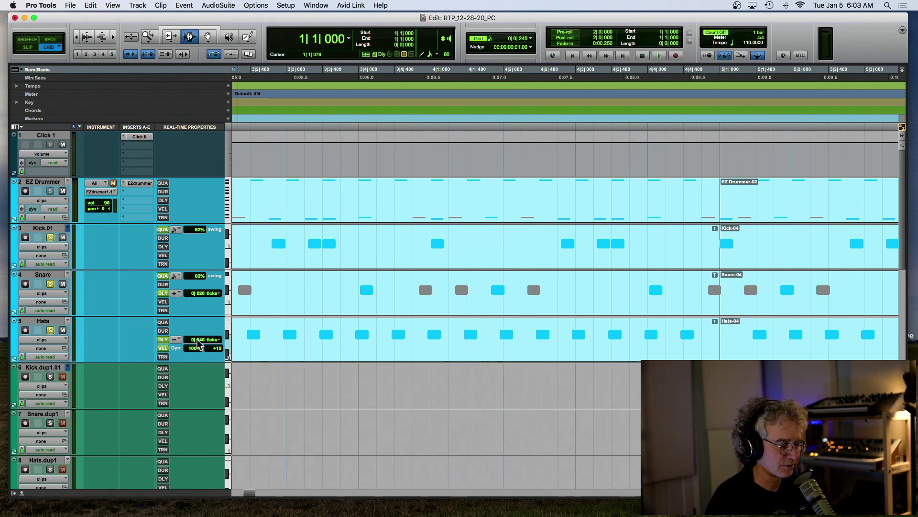
{"action": "key", "text": "space"}
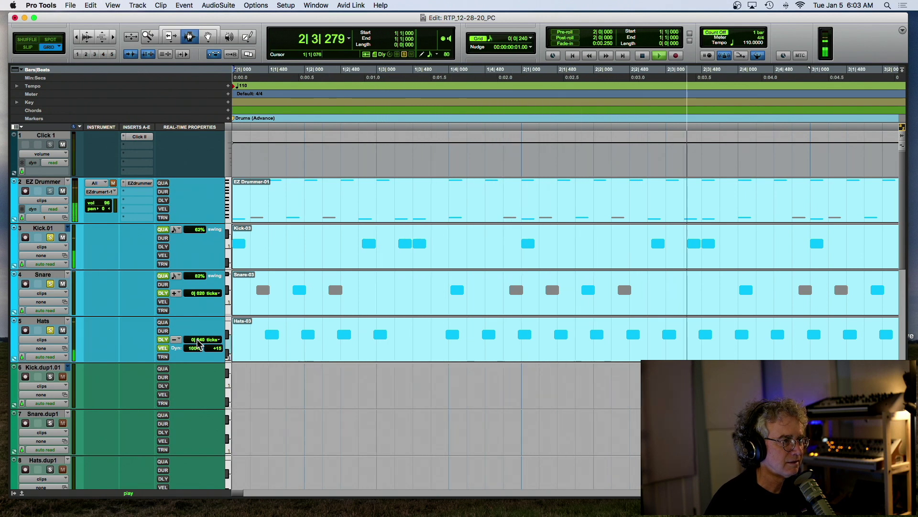
{"action": "key", "text": "space"}
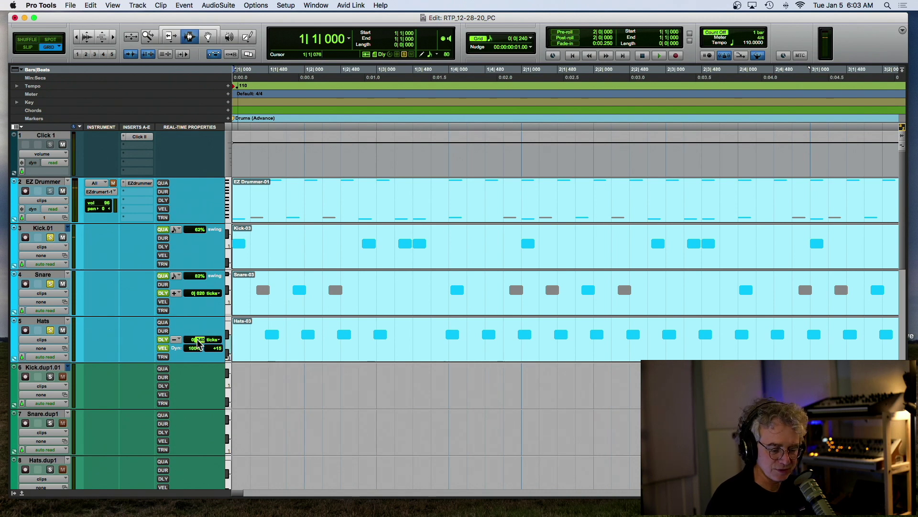
- Switch the Hats offset from advance to a 10-tick delay
{"action": "left_click", "coordinate": [176, 340]}
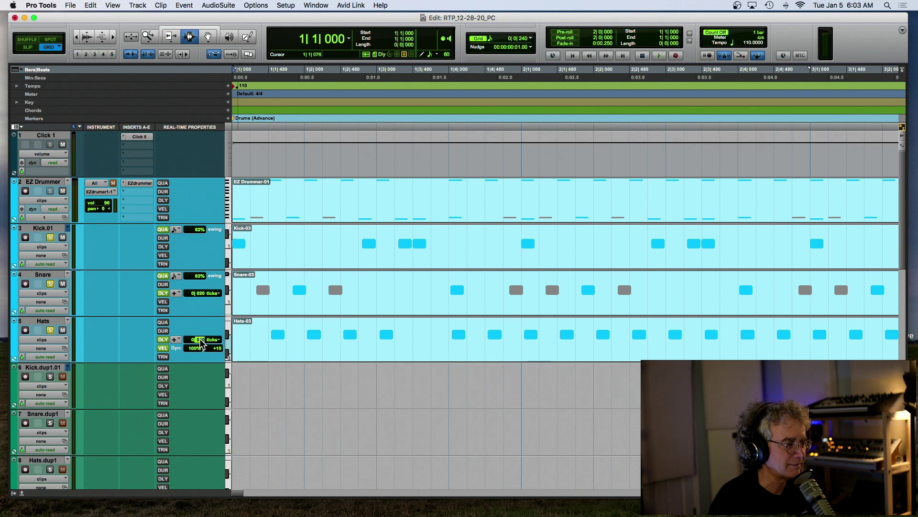
{"action": "type", "text": "10"}
{"action": "key", "text": "Return"}
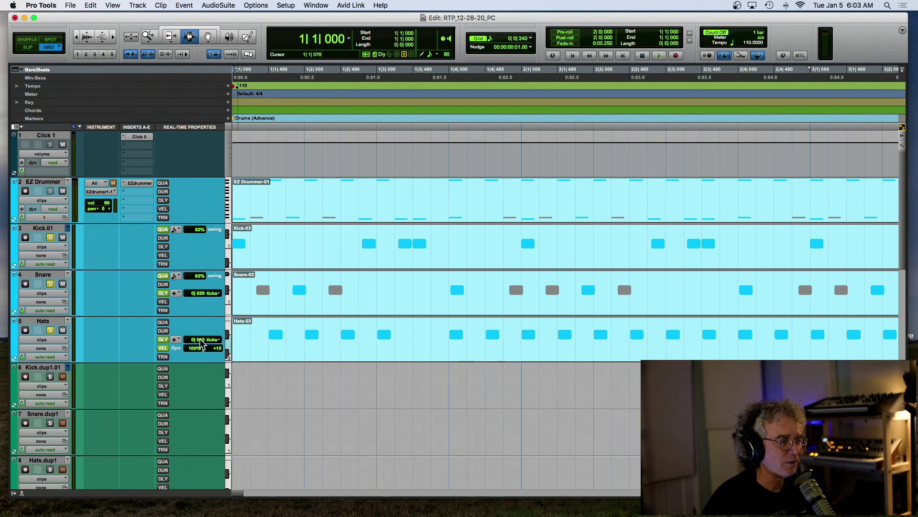
- Audition the delayed hats, then select the half-beat before bar 5 on Kick.01
{"action": "key", "text": "space"}
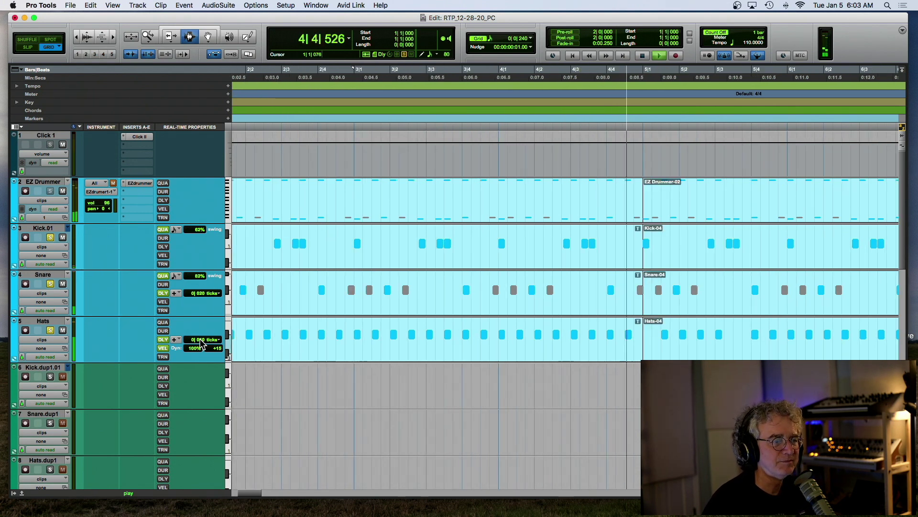
{"action": "key", "text": "space"}
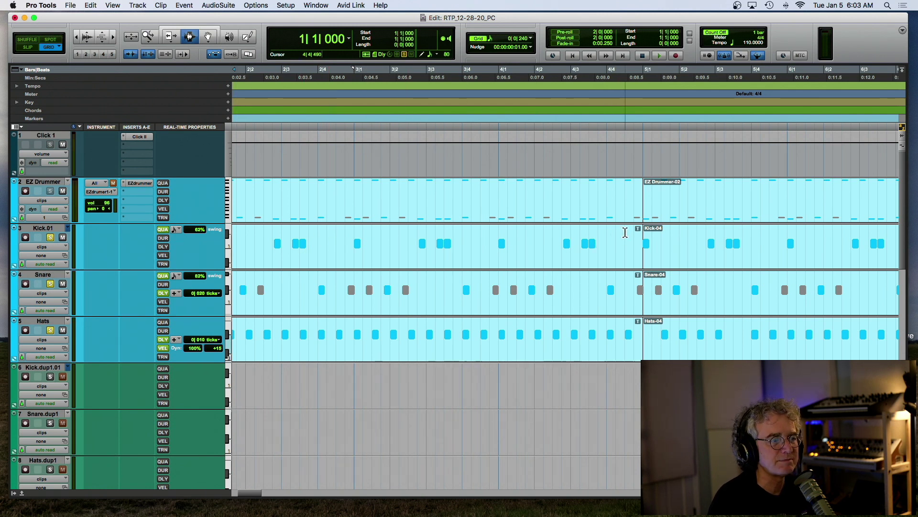
{"action": "left_click_drag", "start_coordinate": [625, 232], "coordinate": [642, 234]}
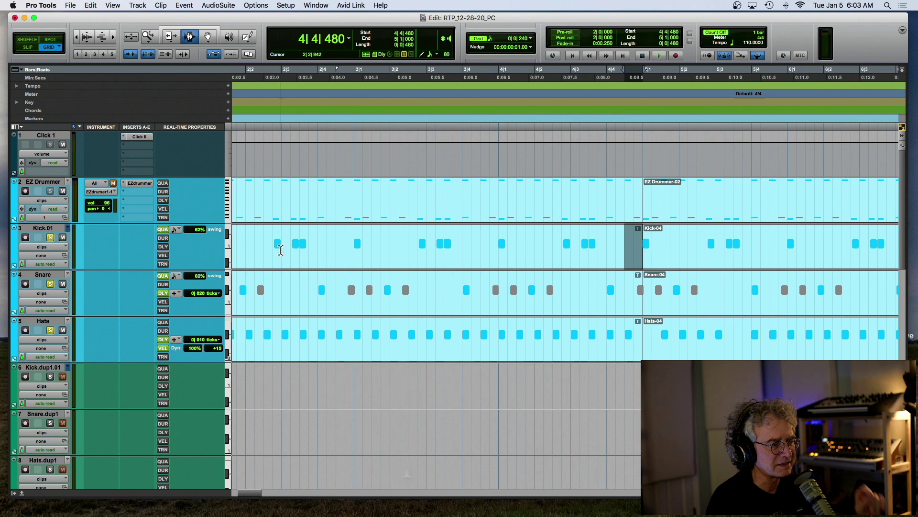
- Delete the Kick-04, Snare-04 and Hats-04 clips
{"action": "key", "text": "super+bracketleft"}
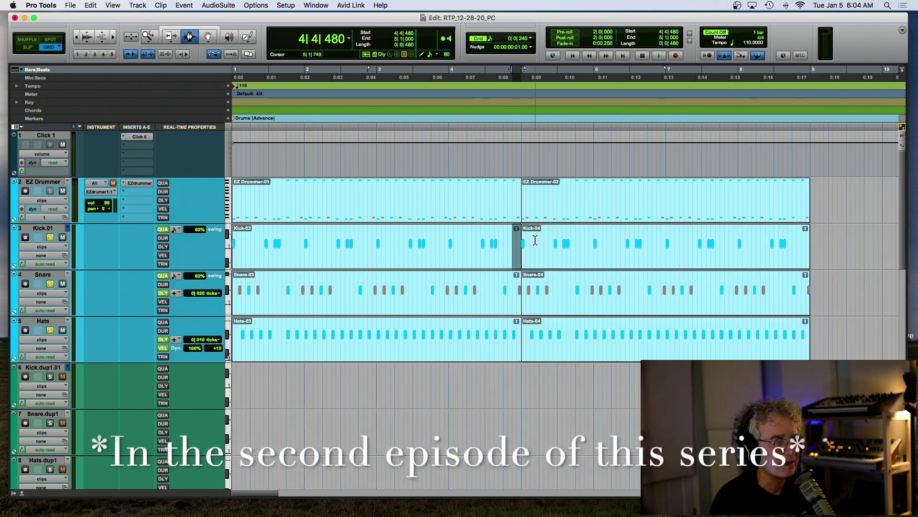
{"action": "key", "text": "space"}
{"action": "key", "text": "space"}
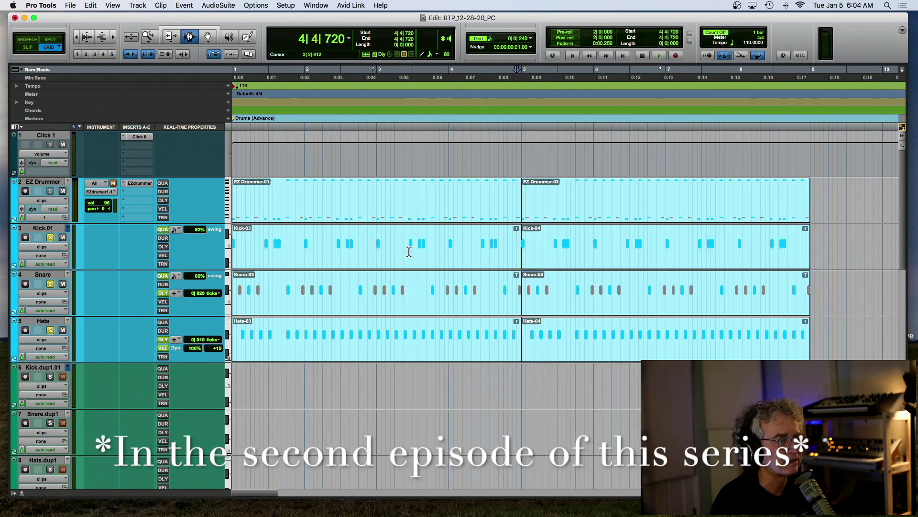
{"action": "double_click", "coordinate": [543, 247]}
{"action": "left_click_drag", "start_coordinate": [570, 318], "coordinate": [567, 331]}
{"action": "key", "text": "Delete"}
- Delete the EZ Drummer-01 clip and stop playback
{"action": "scroll", "coordinate": [408, 175], "scroll_direction": "right", "scroll_amount": 2}
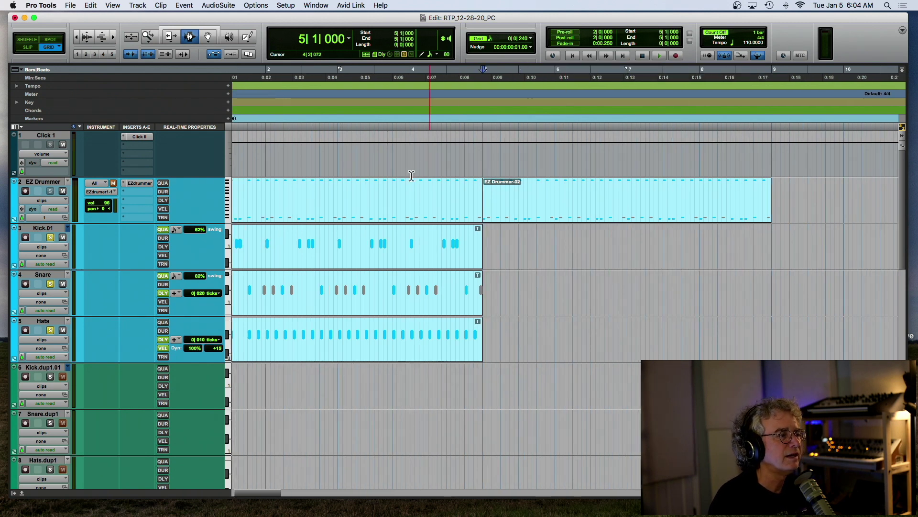
{"action": "left_click", "coordinate": [408, 188]}
{"action": "key", "text": "Delete"}
{"action": "scroll", "coordinate": [409, 188], "scroll_direction": "left", "scroll_amount": 2}
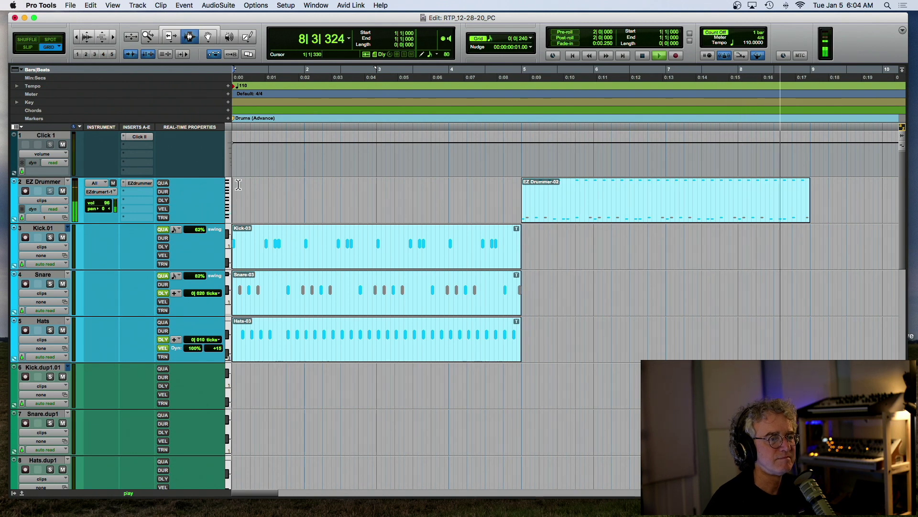
{"action": "left_click", "coordinate": [262, 200]}
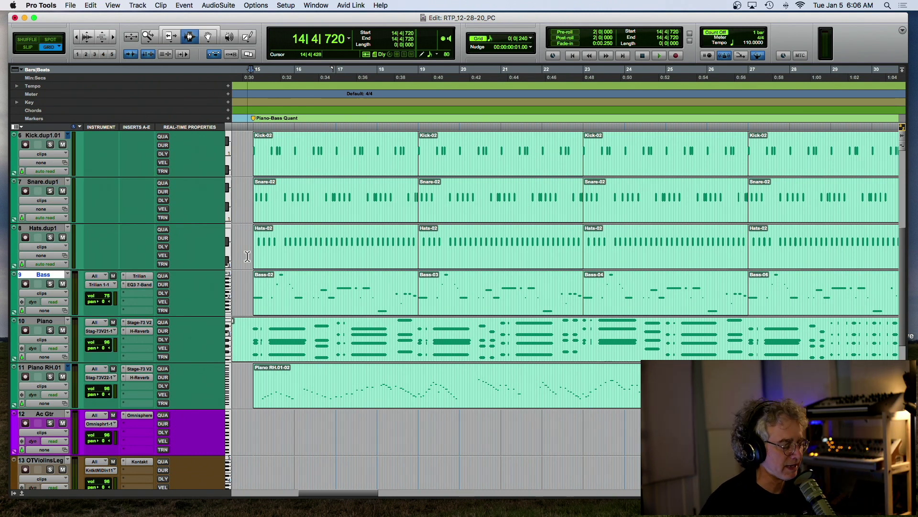
- Play the section from bar 15 and scroll to show the Bass, Piano and Piano RH.01 tracks
{"action": "key", "text": "space"}
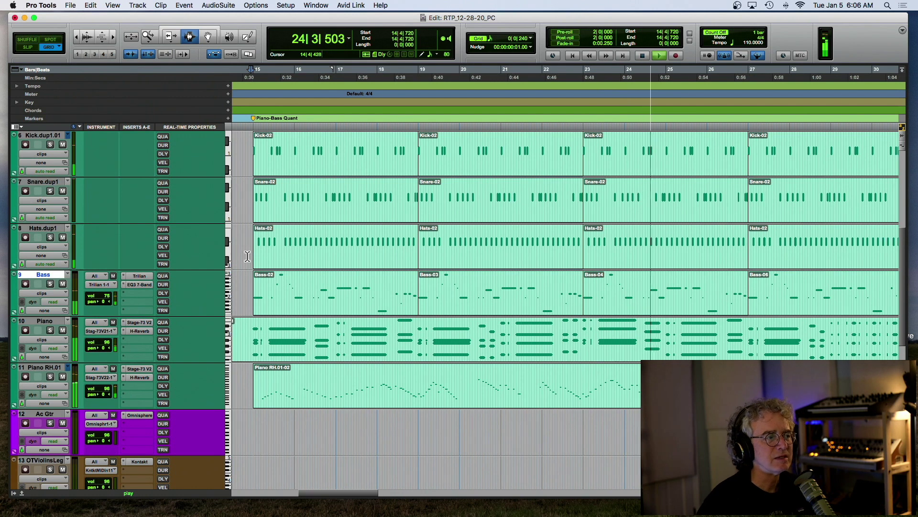
{"action": "key", "text": "space"}
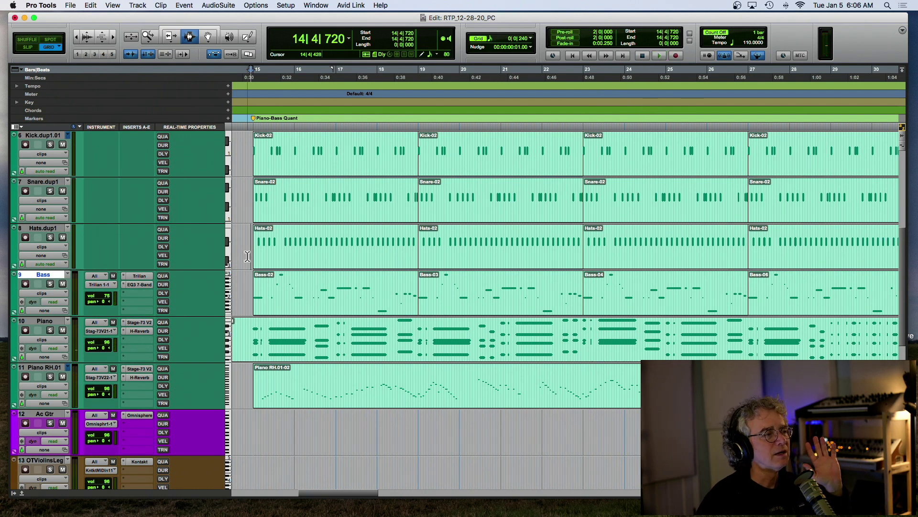
{"action": "scroll", "coordinate": [248, 257], "scroll_direction": "down", "scroll_amount": 5}
{"action": "scroll", "coordinate": [247, 257], "scroll_direction": "left", "scroll_amount": 2}
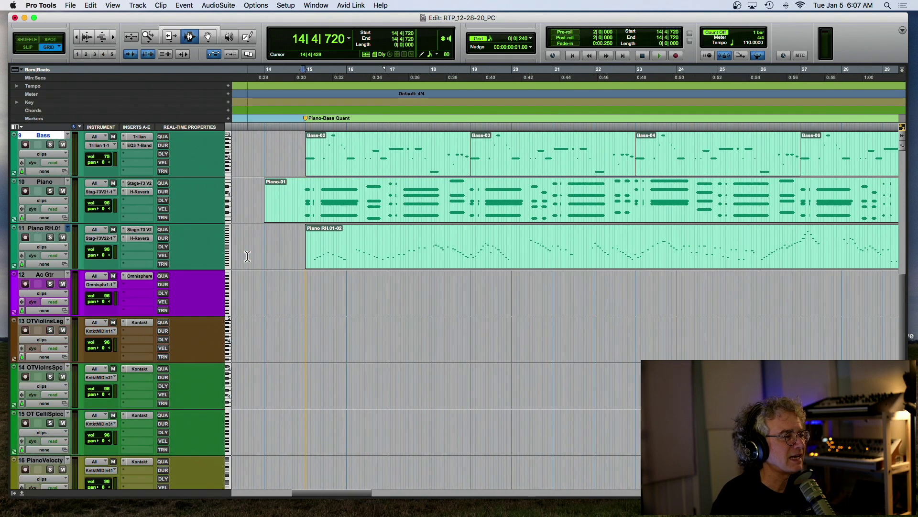
{"action": "scroll", "coordinate": [247, 257], "scroll_direction": "up", "scroll_amount": 5}
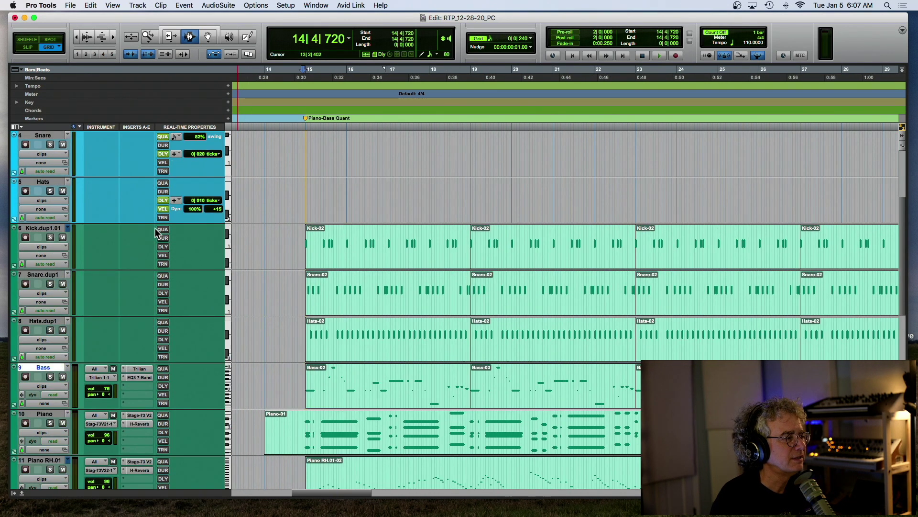
- Select the first Snare-02 clip, zoom in on it and play it
{"action": "double_click", "coordinate": [323, 290]}
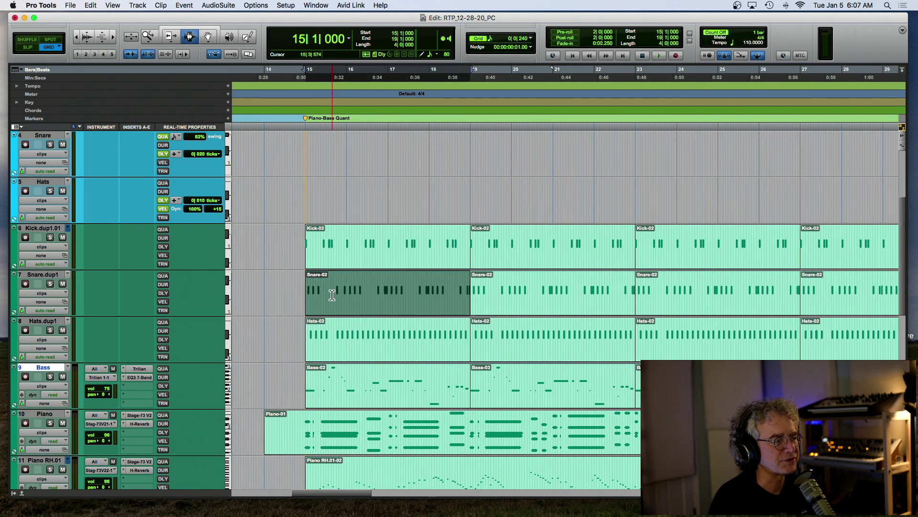
{"action": "key", "text": "super+bracketright"}
{"action": "key", "text": "super+bracketright"}
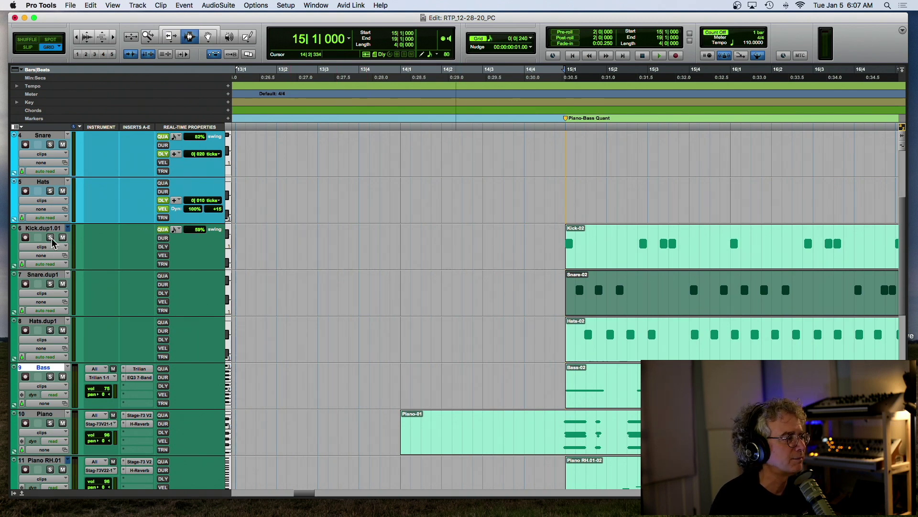
{"action": "key", "text": "space"}
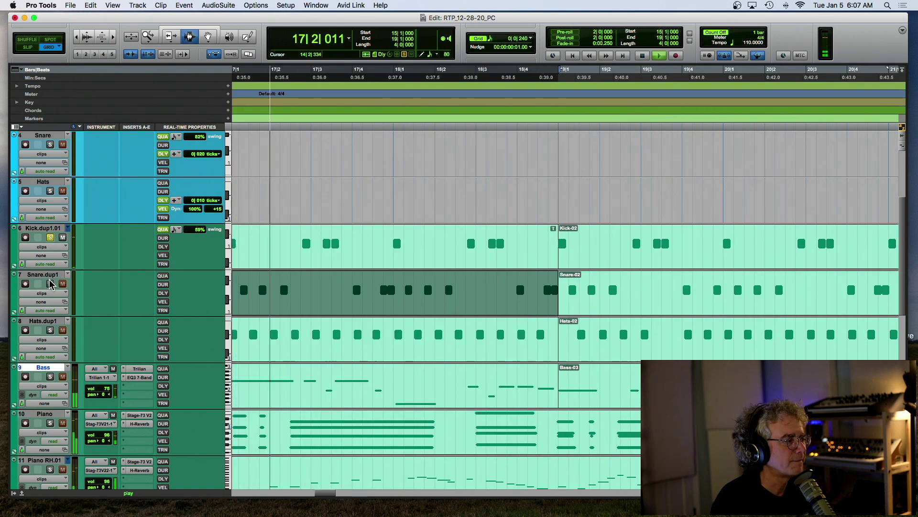
{"action": "key", "text": "space"}
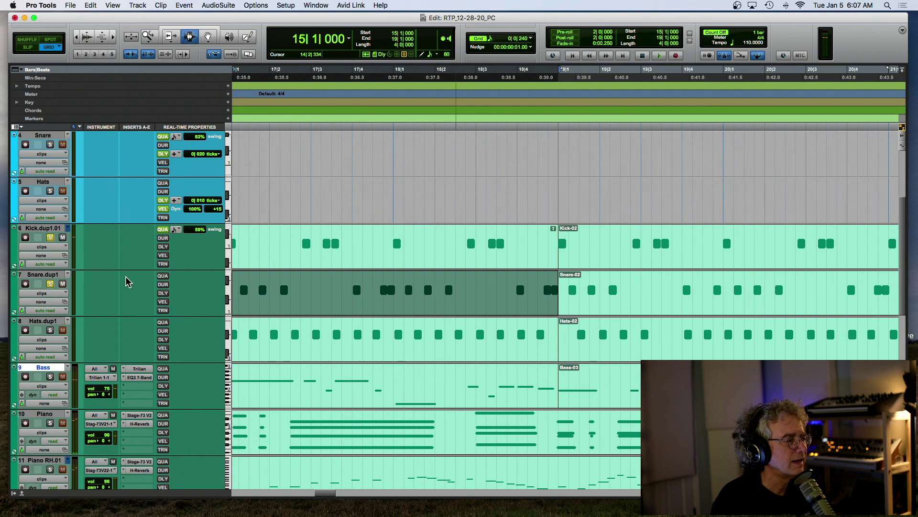
- Give Snare.dup1 112% real-time swing and audition the drums
{"action": "left_click", "coordinate": [163, 276]}
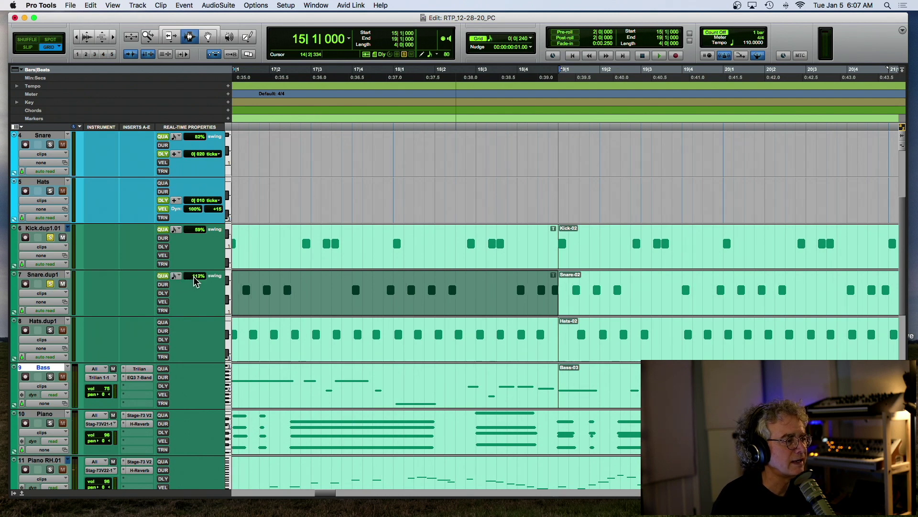
{"action": "scroll", "coordinate": [210, 292], "scroll_direction": "left", "scroll_amount": 10}
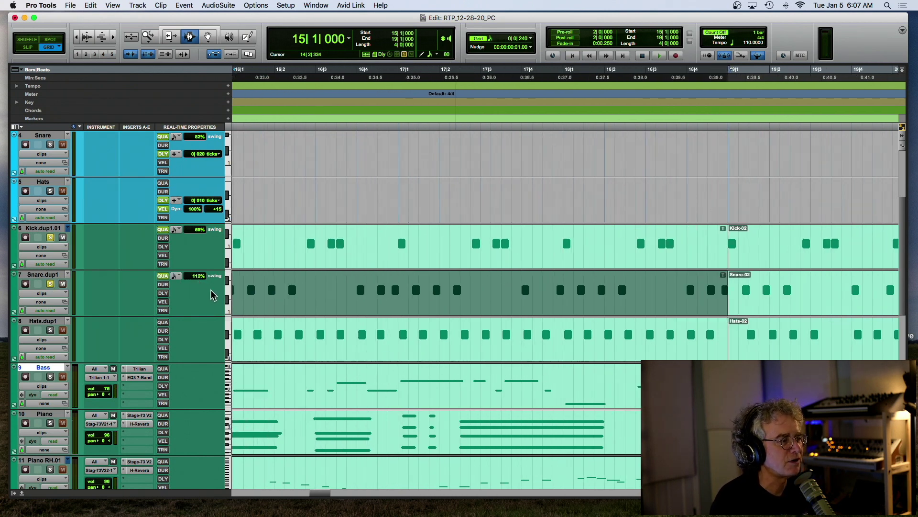
{"action": "key", "text": "space"}
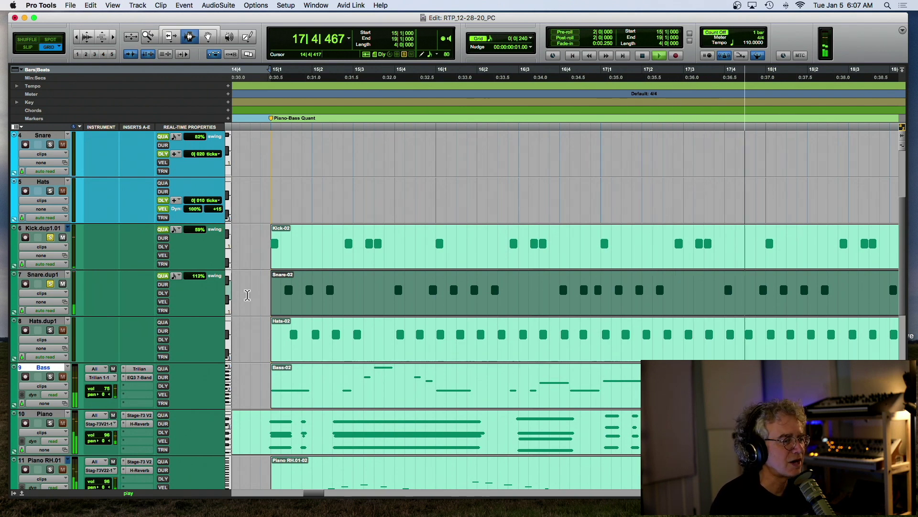
{"action": "key", "text": "space"}
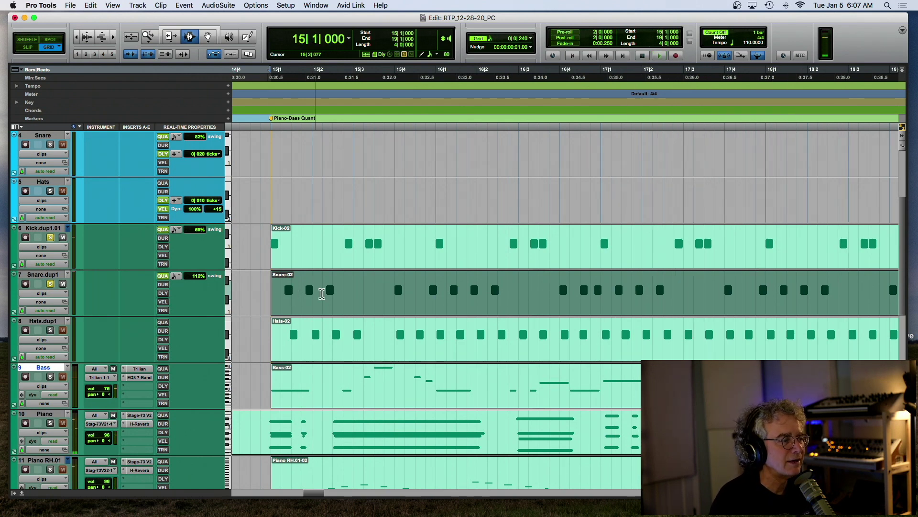
- Inspect the snare timing at bar 15 beat 4, then replay the groove from just before bar 15
{"action": "left_click", "coordinate": [393, 297]}
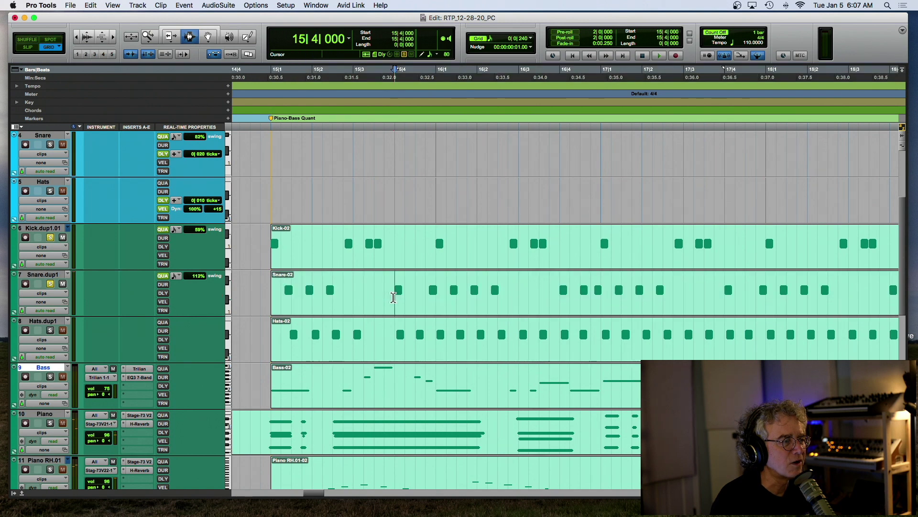
{"action": "key", "text": "super+bracketright"}
{"action": "key", "text": "super+bracketright"}
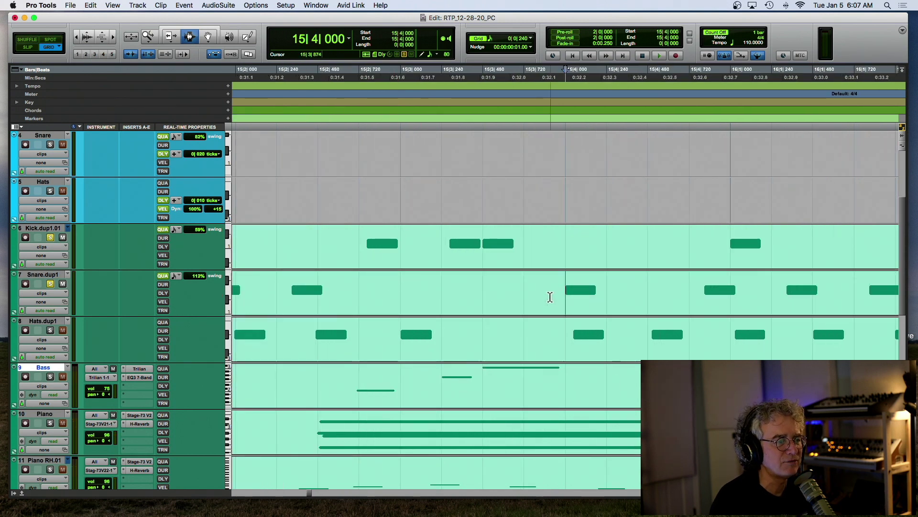
{"action": "key", "text": "super+bracketleft"}
{"action": "key", "text": "super+bracketleft"}
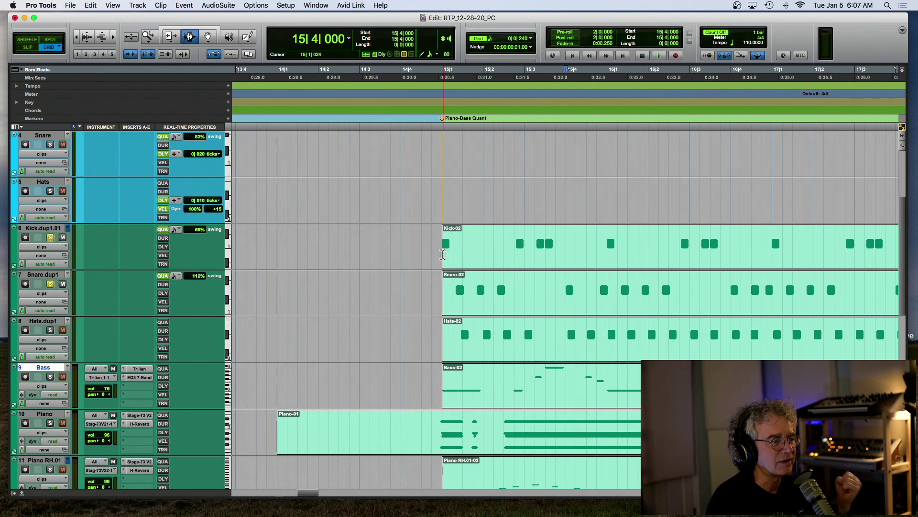
{"action": "left_click_drag", "start_coordinate": [443, 254], "coordinate": [451, 255]}
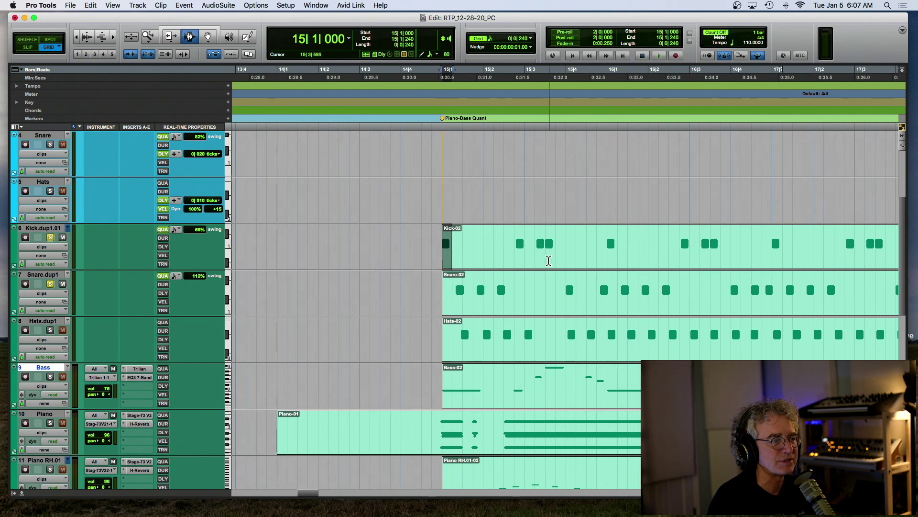
{"action": "left_click", "coordinate": [549, 261]}
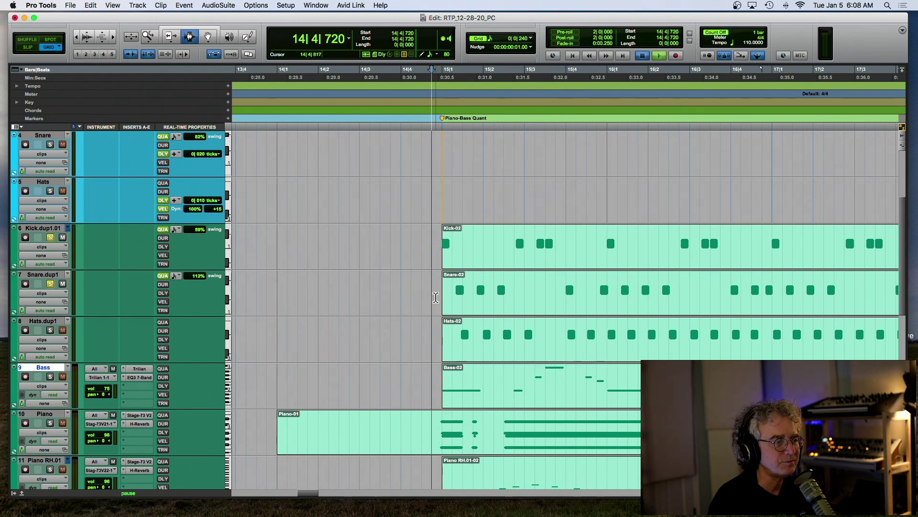
{"action": "key", "text": "space"}
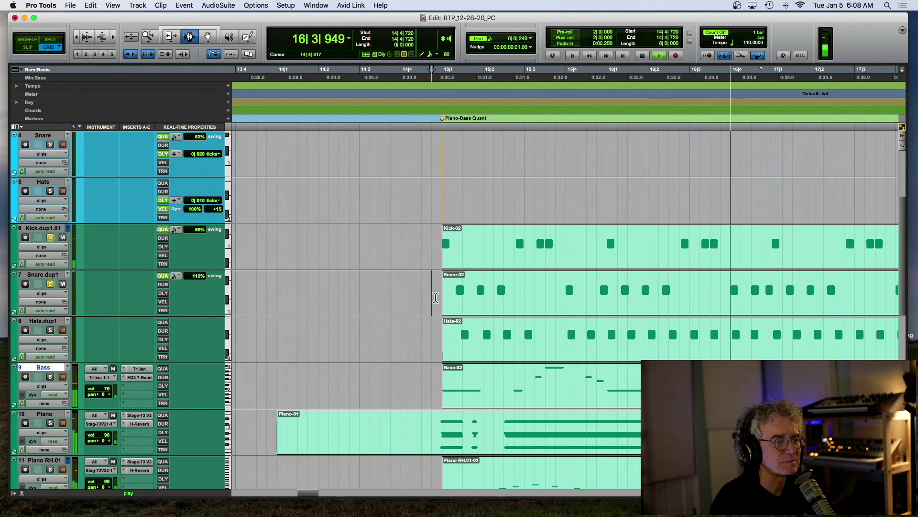
{"action": "scroll", "coordinate": [435, 297], "scroll_direction": "up", "scroll_amount": 2}
{"action": "scroll", "coordinate": [436, 297], "scroll_direction": "down", "scroll_amount": 4}
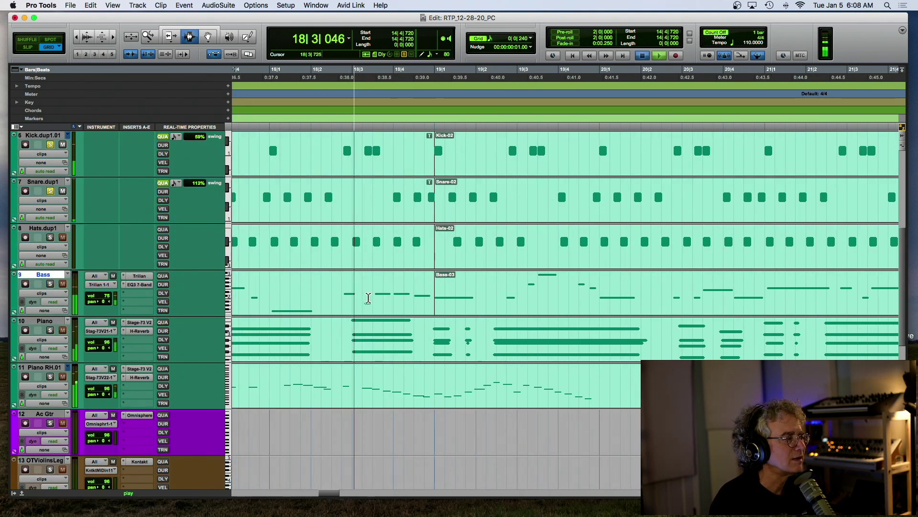
{"action": "key", "text": "space"}
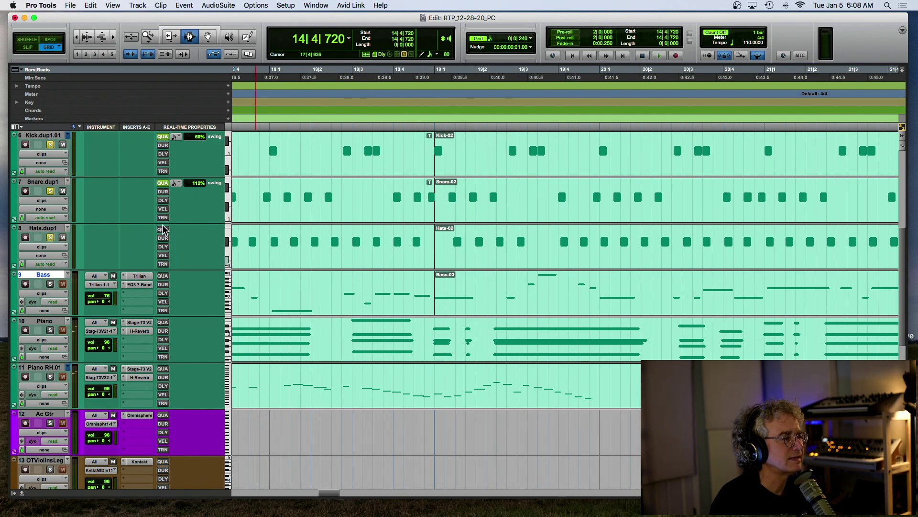
- Swing Hats.dup1 at 56% and audition it
{"action": "left_click", "coordinate": [163, 230]}
{"action": "scroll", "coordinate": [242, 254], "scroll_direction": "left", "scroll_amount": 10}
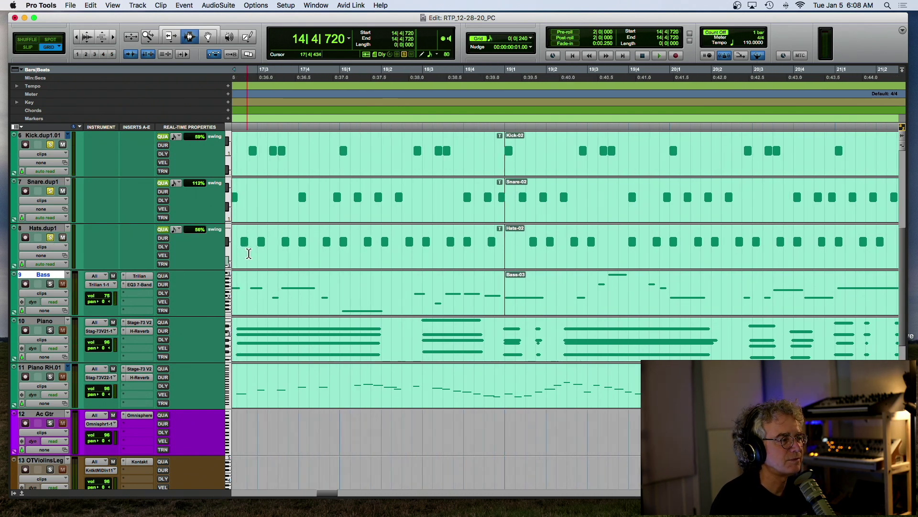
{"action": "scroll", "coordinate": [249, 254], "scroll_direction": "left", "scroll_amount": 7}
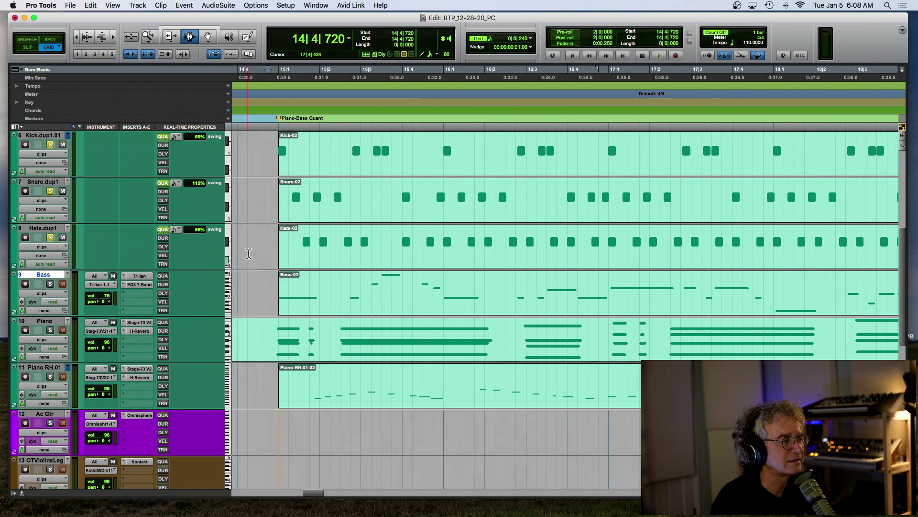
{"action": "key", "text": "space"}
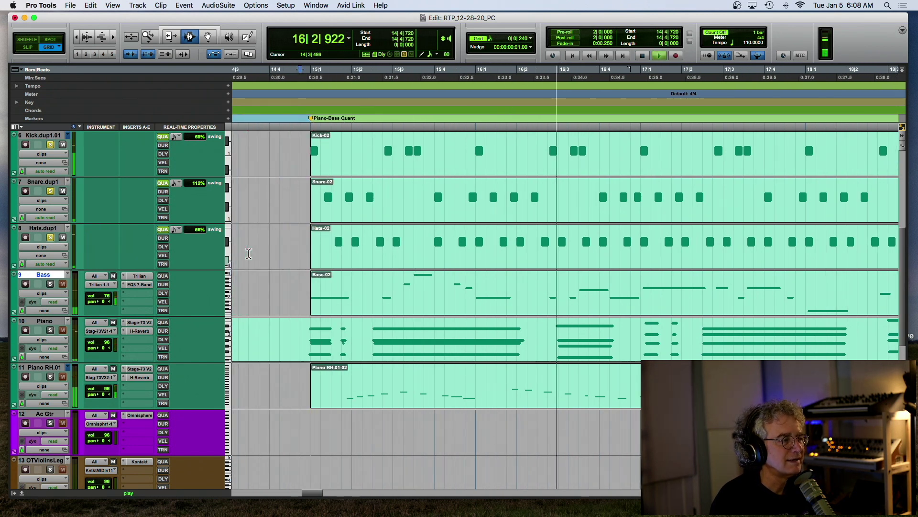
{"action": "key", "text": "space"}
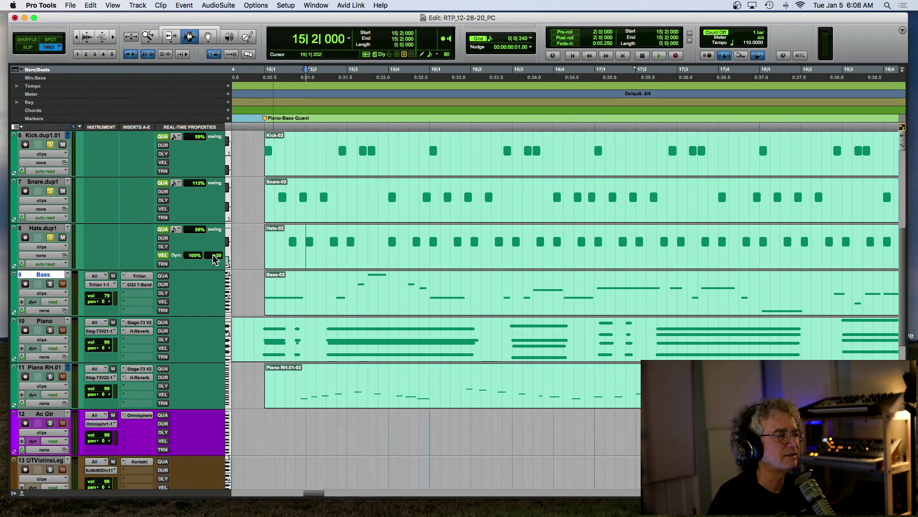
- Play back Hats.dup1 with its +25 velocity boost at 100% dynamics
{"action": "key", "text": "space"}
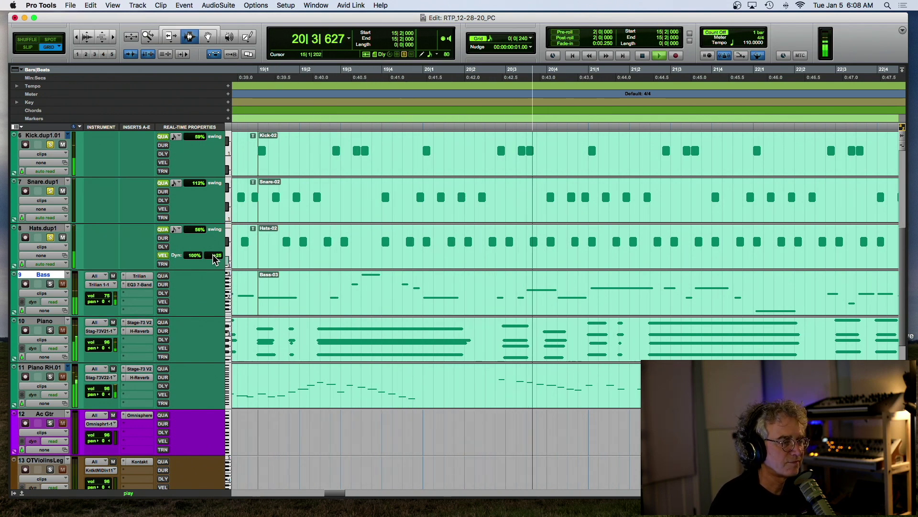
{"action": "key", "text": "space"}
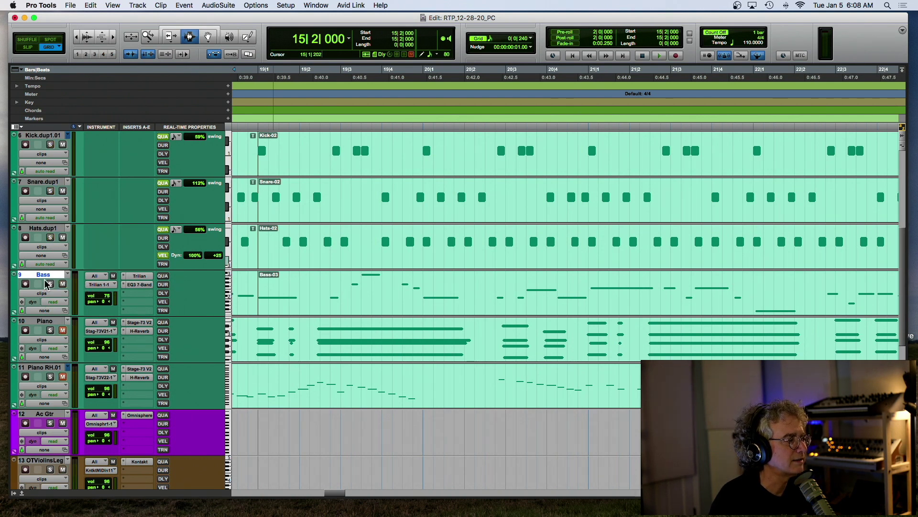
{"action": "scroll", "coordinate": [179, 280], "scroll_direction": "left", "scroll_amount": 15}
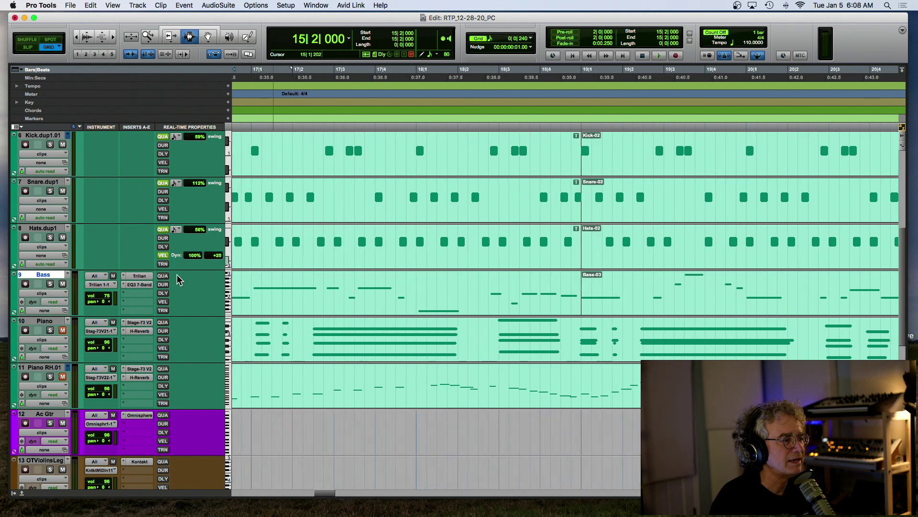
- Audition the Bass with the drums, then replay it with 62% swing
{"action": "scroll", "coordinate": [179, 280], "scroll_direction": "left", "scroll_amount": 4}
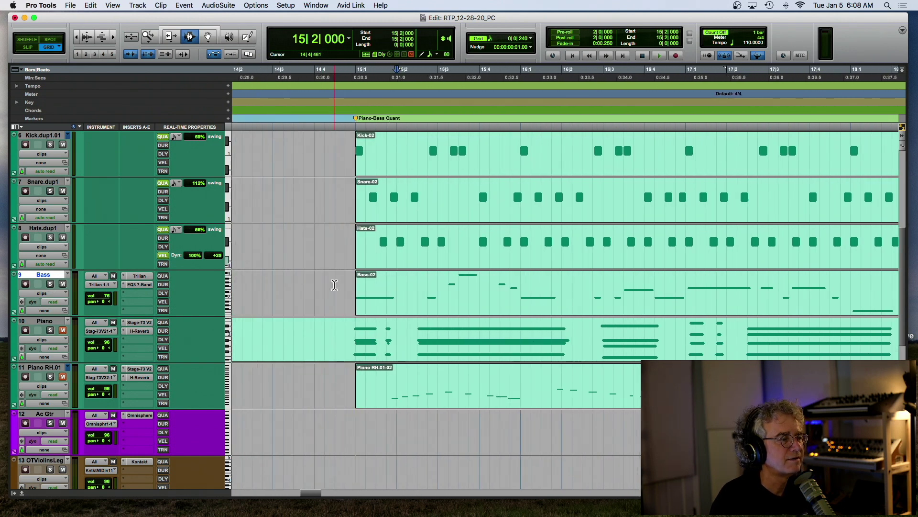
{"action": "key", "text": "space"}
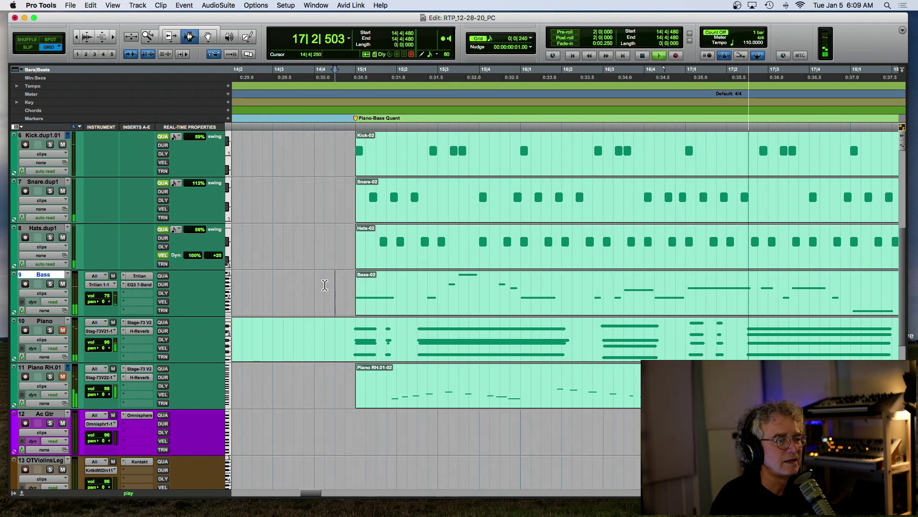
{"action": "key", "text": "space"}
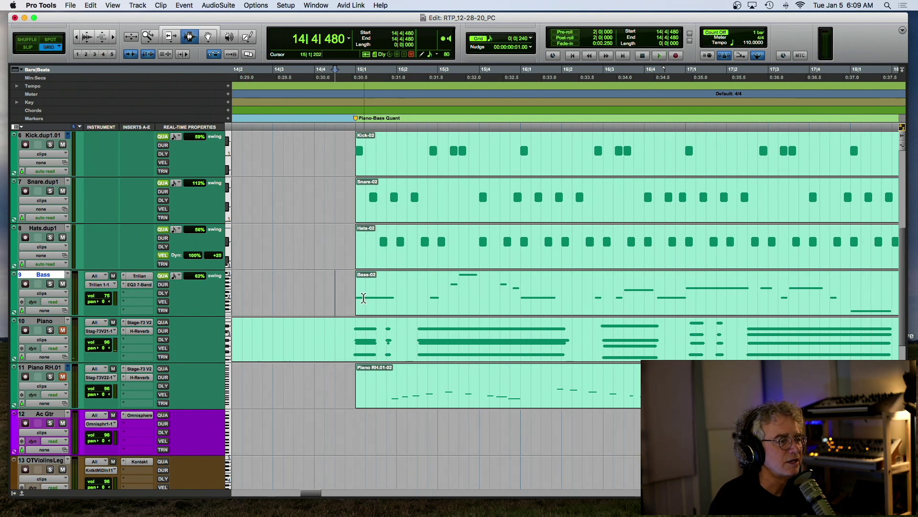
{"action": "key", "text": "space"}
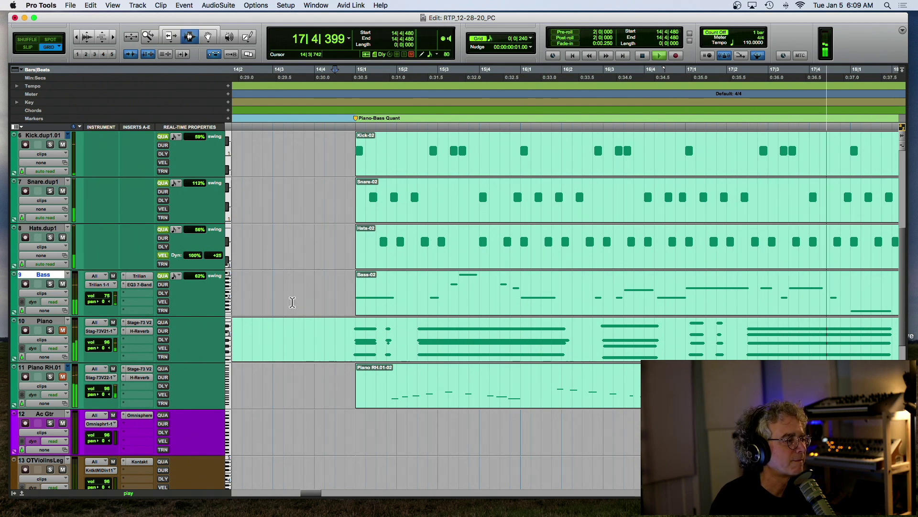
{"action": "key", "text": "space"}
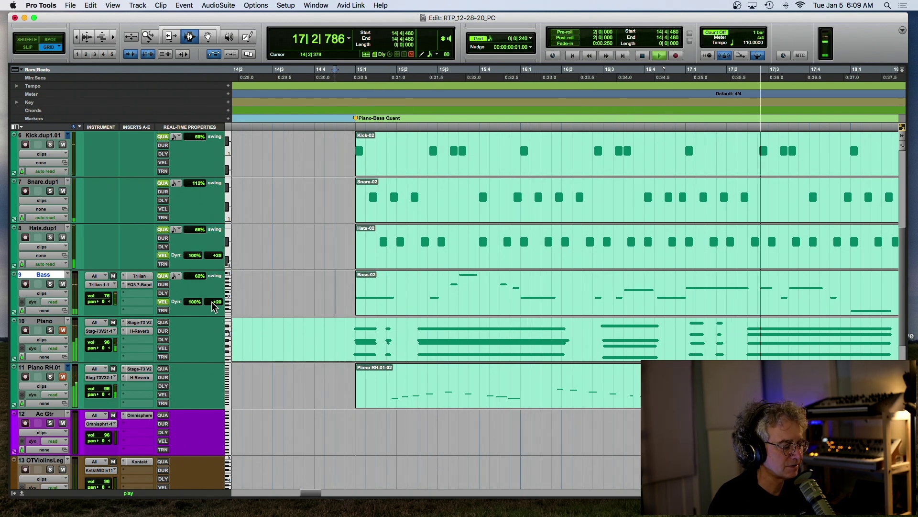
- Lower the Bass volume fader to 67 during playback, zoomed out to more of the song
{"action": "key", "text": "super+bracketleft"}
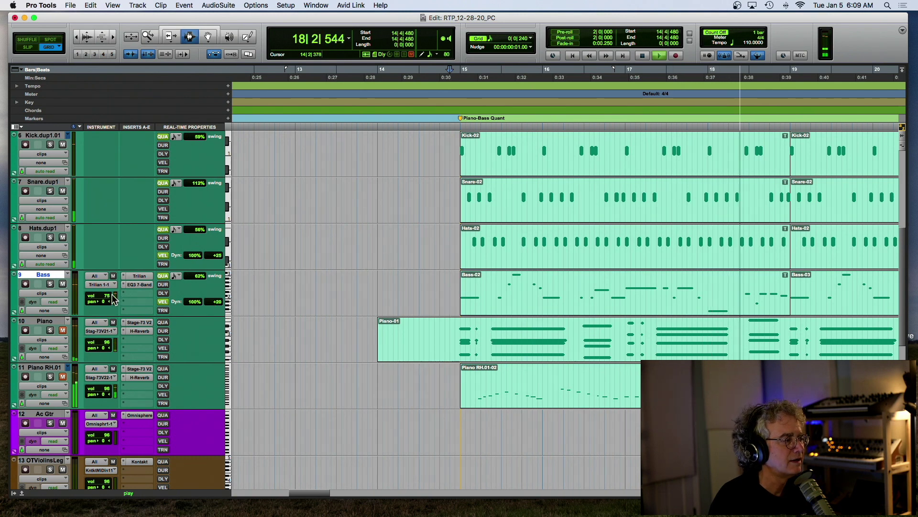
{"action": "left_click_drag", "start_coordinate": [105, 296], "coordinate": [105, 300]}
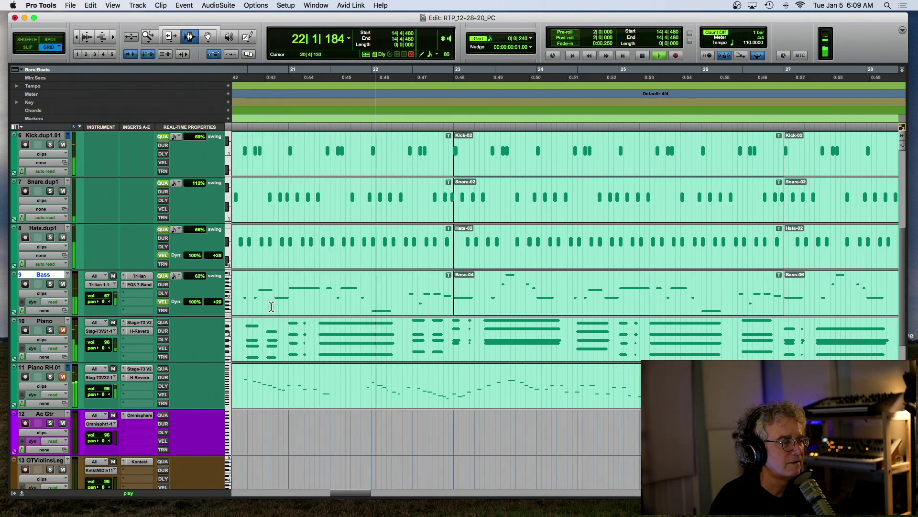
{"action": "key", "text": "super+bracketleft"}
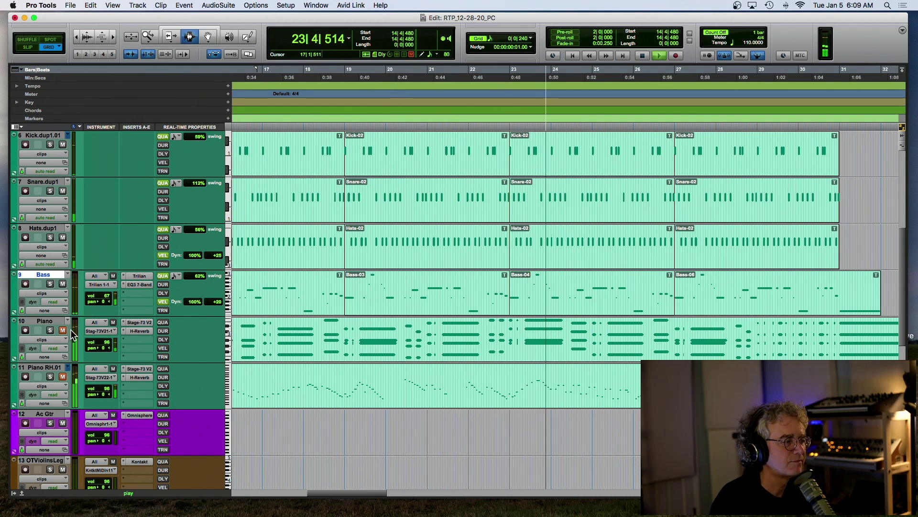
{"action": "key", "text": "space"}
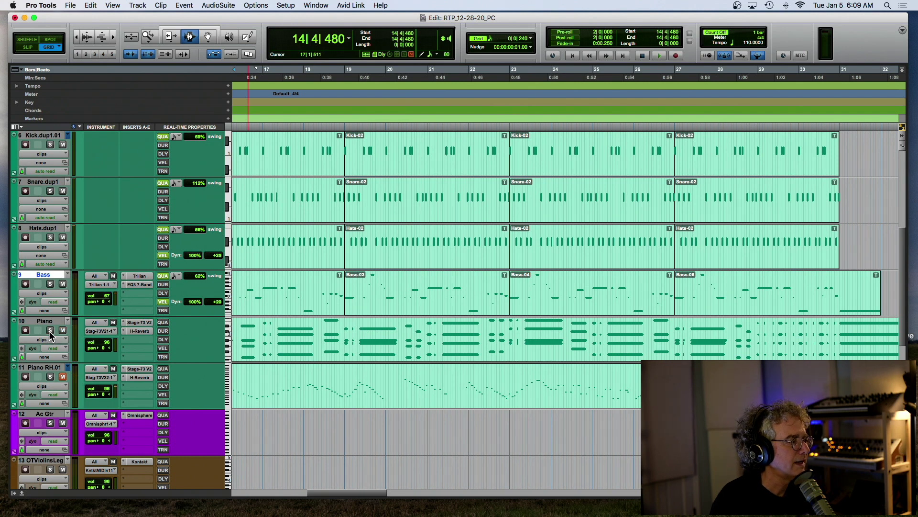
- Play from just before bar 15 to audition the Piano track with its 15-tick delay
{"action": "scroll", "coordinate": [262, 332], "scroll_direction": "left", "scroll_amount": 5}
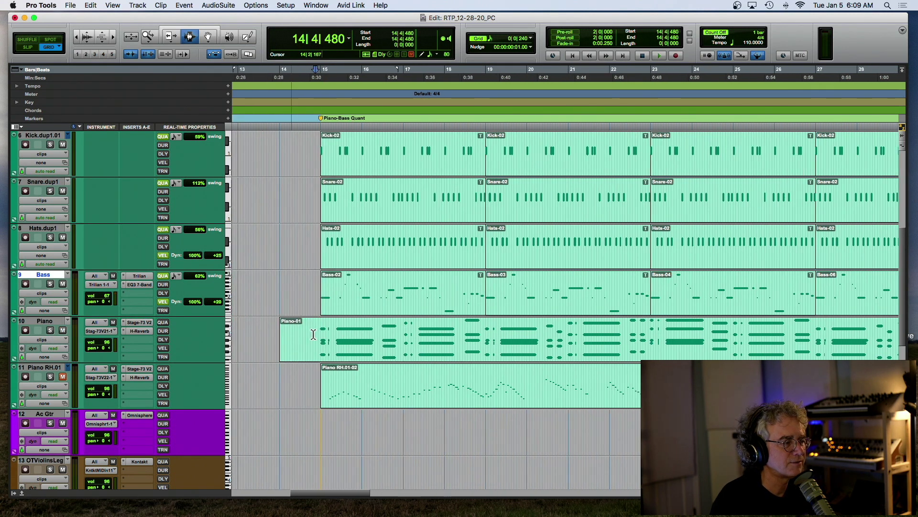
{"action": "key", "text": "space"}
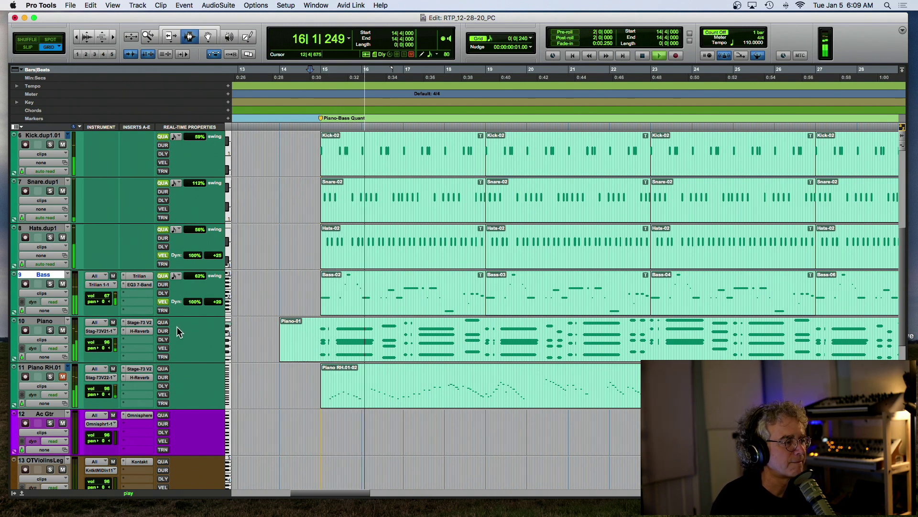
{"action": "left_click", "coordinate": [163, 340]}
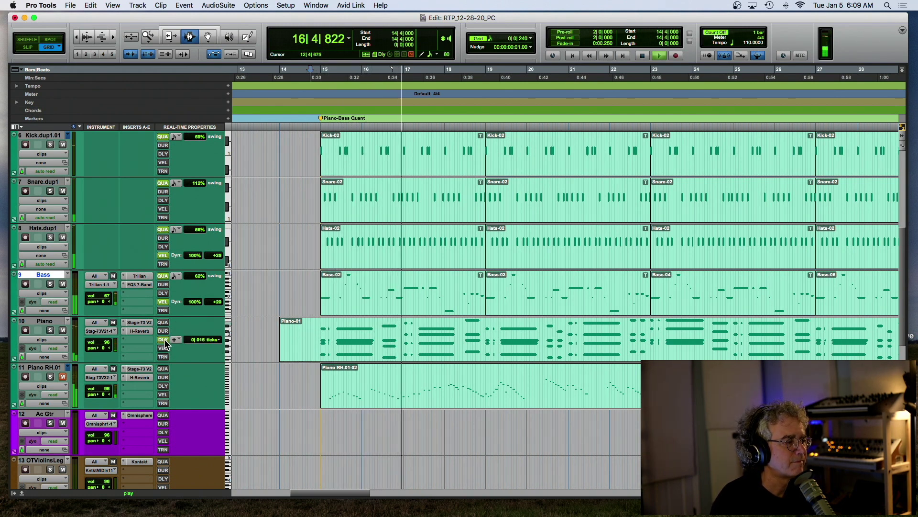
{"action": "key", "text": "space"}
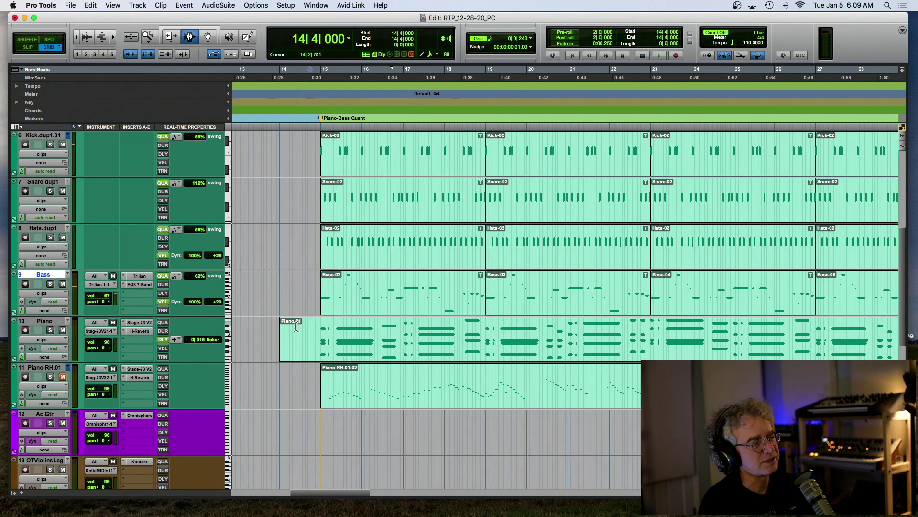
- Switch off the Piano track's real-time delay and replay from just before bar 15 to compare
{"action": "key", "text": "super+bracketright"}
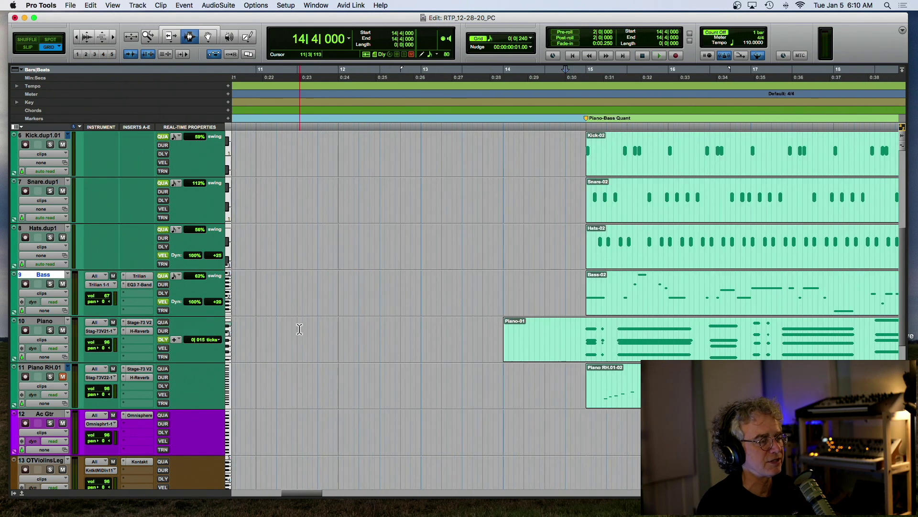
{"action": "key", "text": "super+bracketright"}
{"action": "key", "text": "super+bracketright"}
{"action": "key", "text": "super+bracketright"}
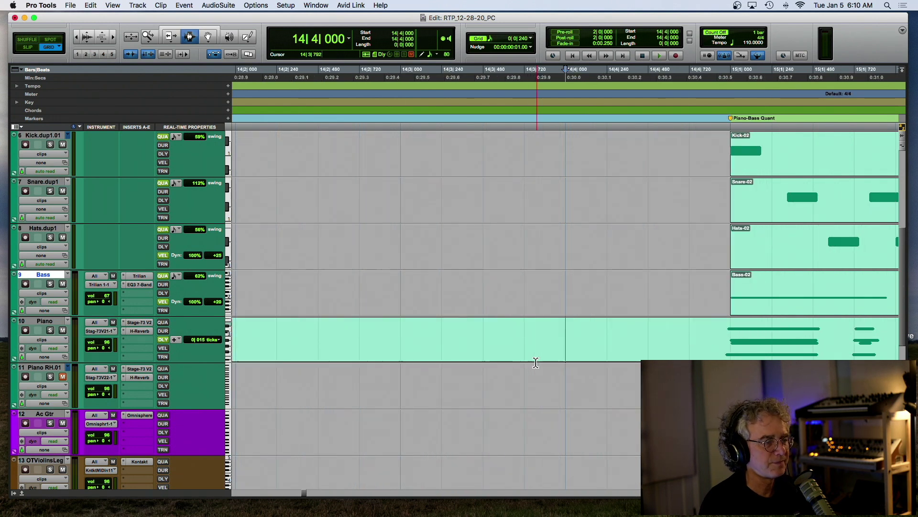
{"action": "scroll", "coordinate": [452, 351], "scroll_direction": "right", "scroll_amount": 10}
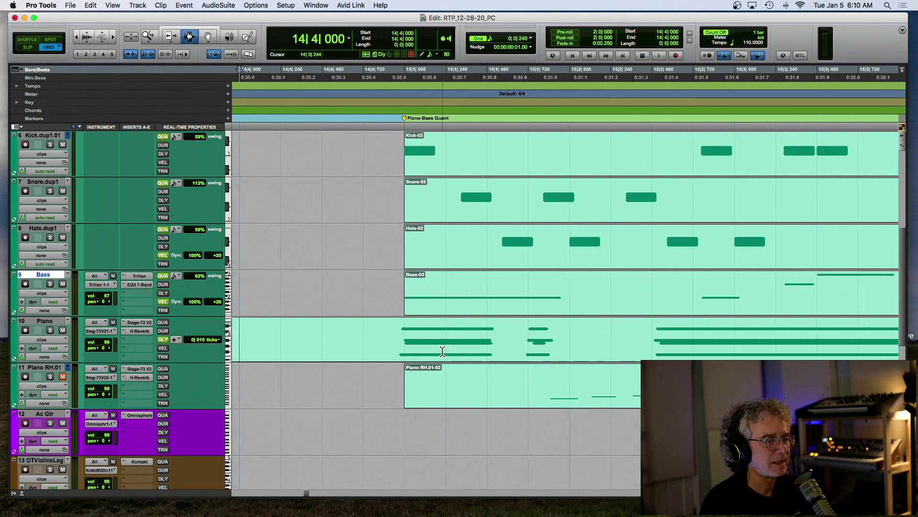
{"action": "left_click", "coordinate": [164, 339]}
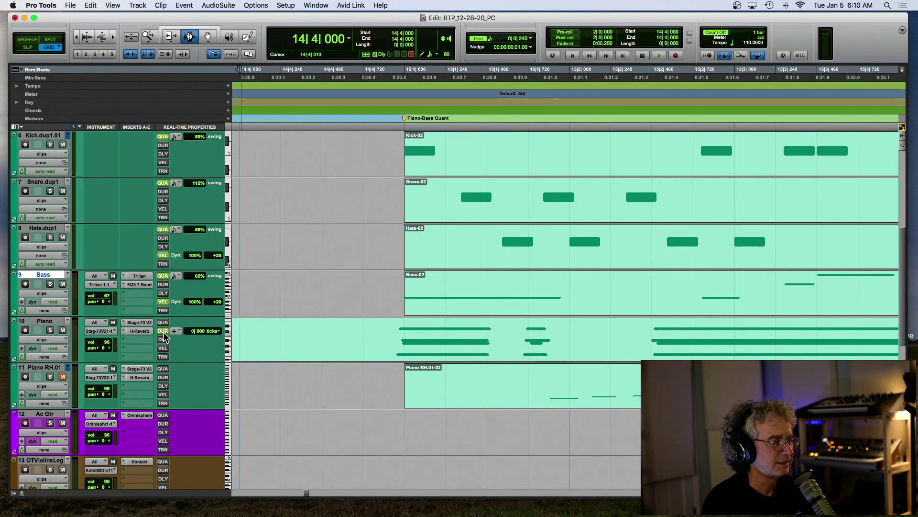
{"action": "left_click", "coordinate": [280, 334]}
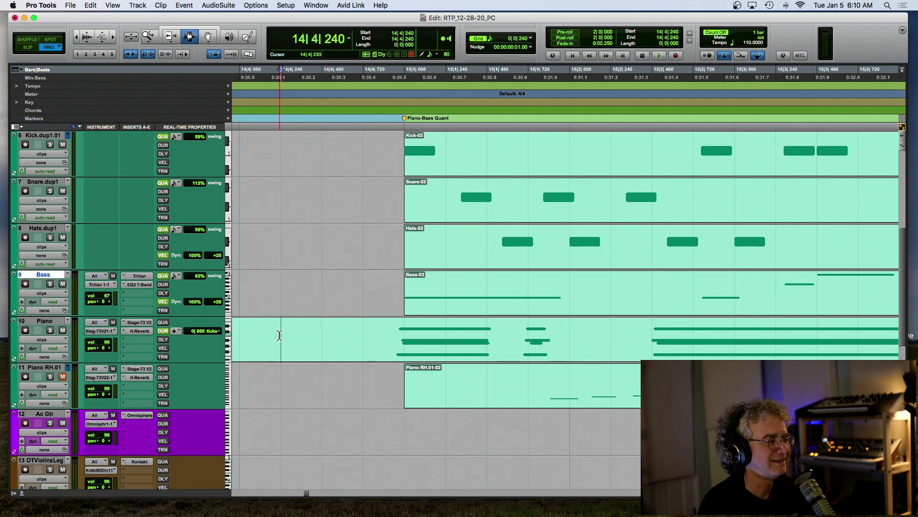
{"action": "key", "text": "space"}
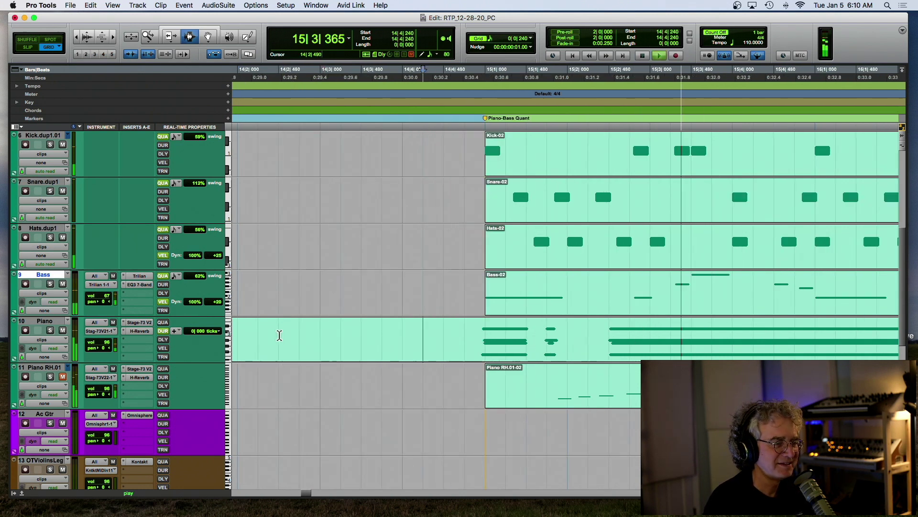
{"action": "key", "text": "super+bracketleft"}
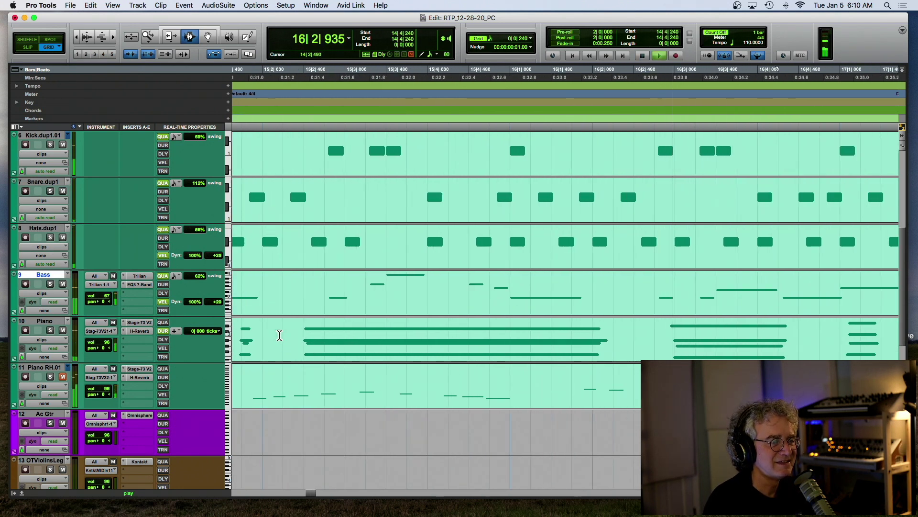
{"action": "key", "text": "super+bracketleft"}
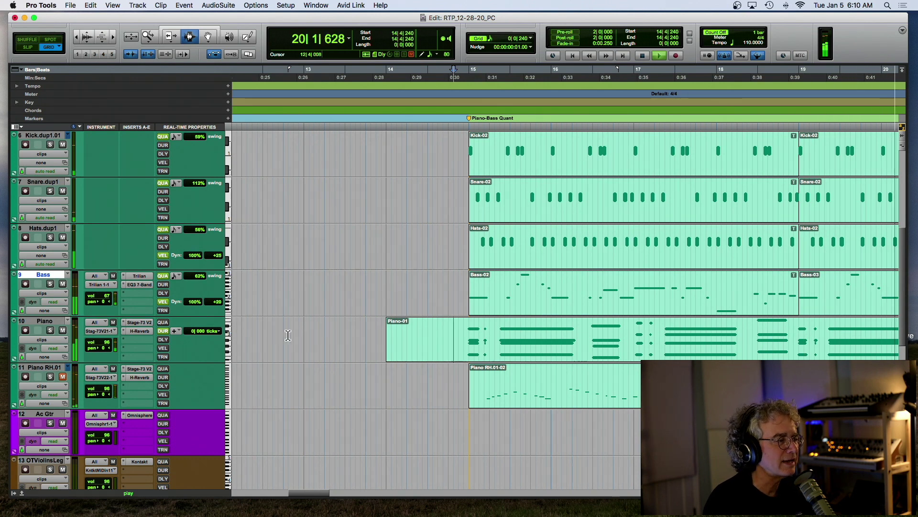
- Enable the Piano track's real-time quantize and duration, then audition the 68% swing
{"action": "left_click", "coordinate": [164, 322]}
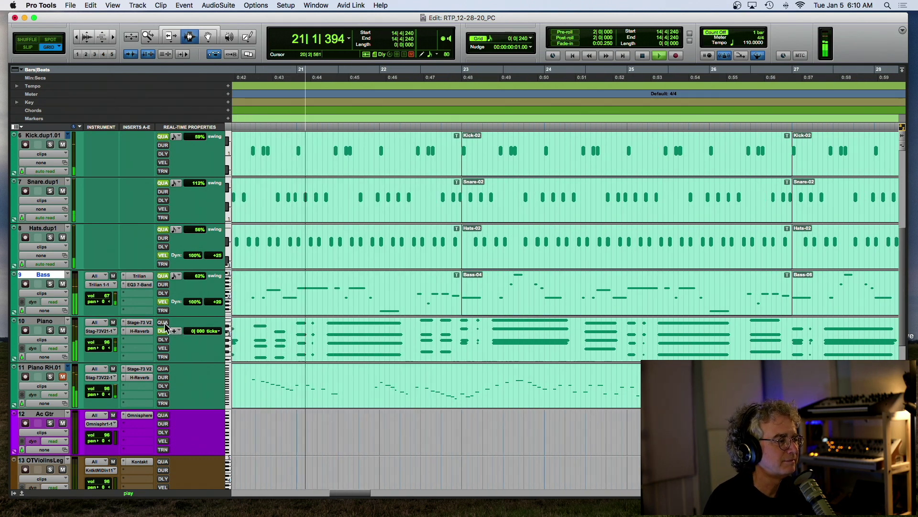
{"action": "left_click", "coordinate": [163, 331]}
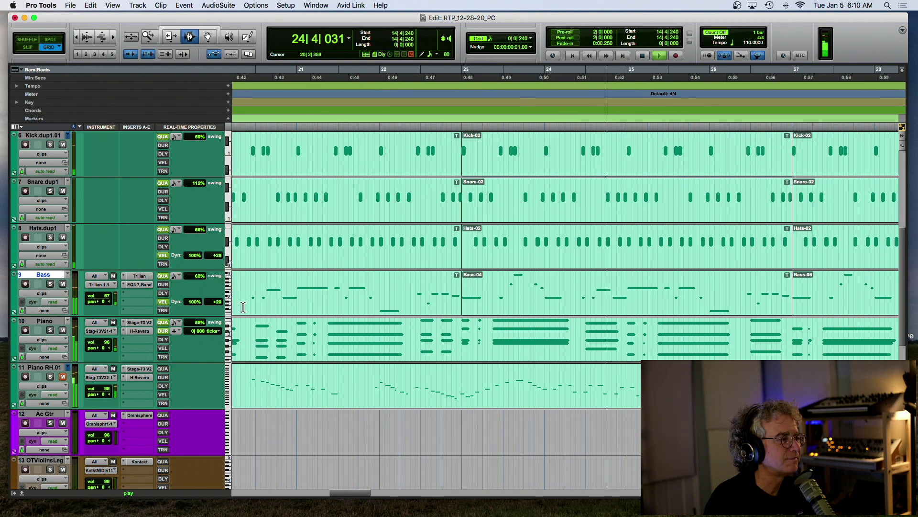
{"action": "key", "text": "space"}
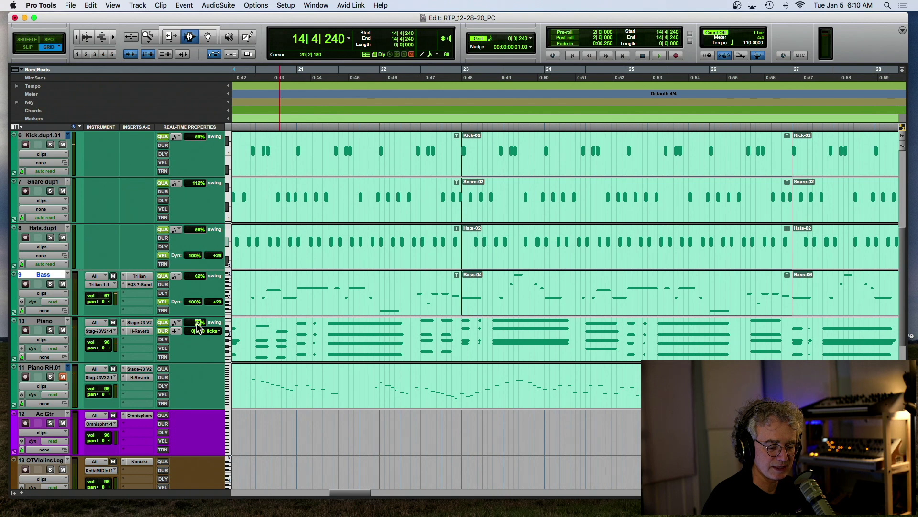
{"action": "key", "text": "space"}
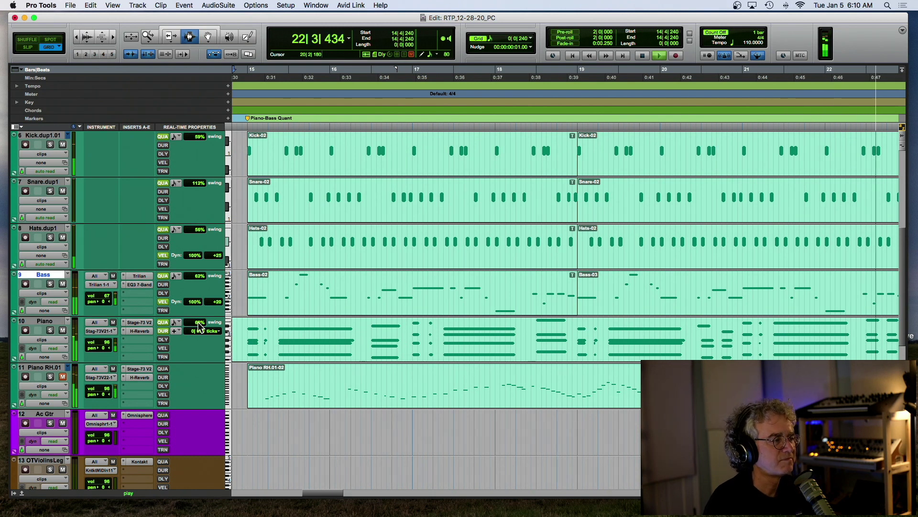
{"action": "key", "text": "super+bracketleft"}
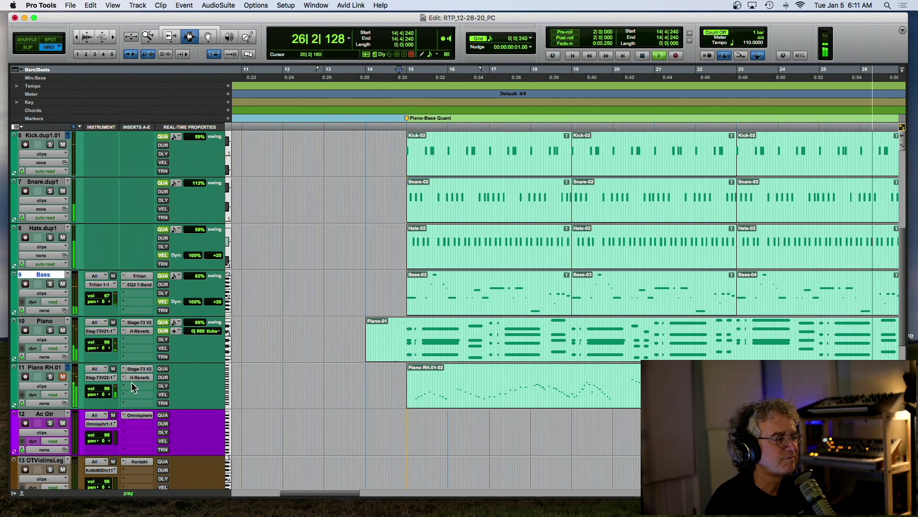
{"action": "scroll", "coordinate": [132, 382], "scroll_direction": "down", "scroll_amount": 1}
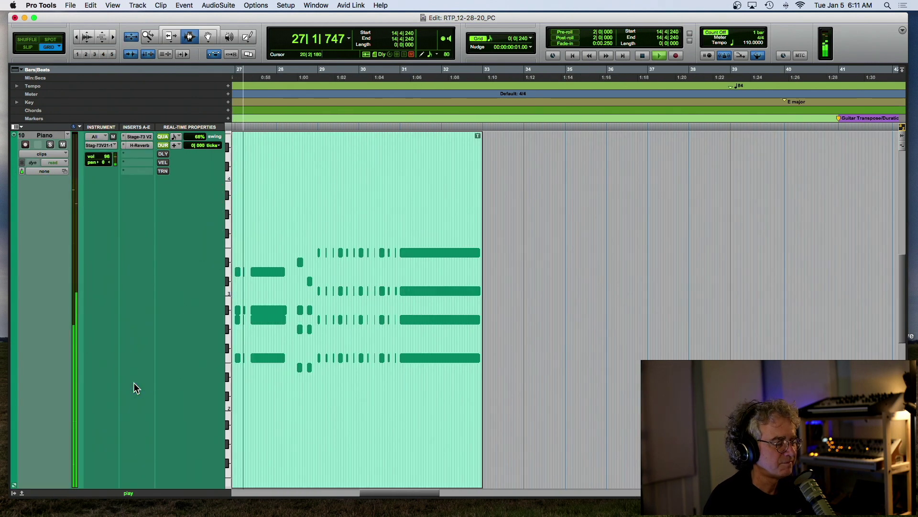
- Recall the Piano-Bass Quant memory location with taller tracks and audition bars 19 to 27
{"action": "key", "text": "super+bracketleft"}
{"action": "key", "text": "super+bracketleft"}
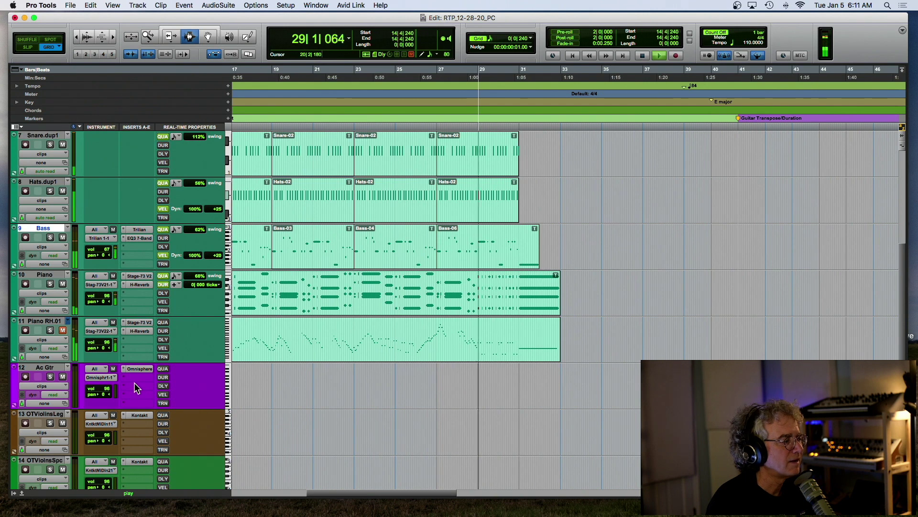
{"action": "key", "text": "space"}
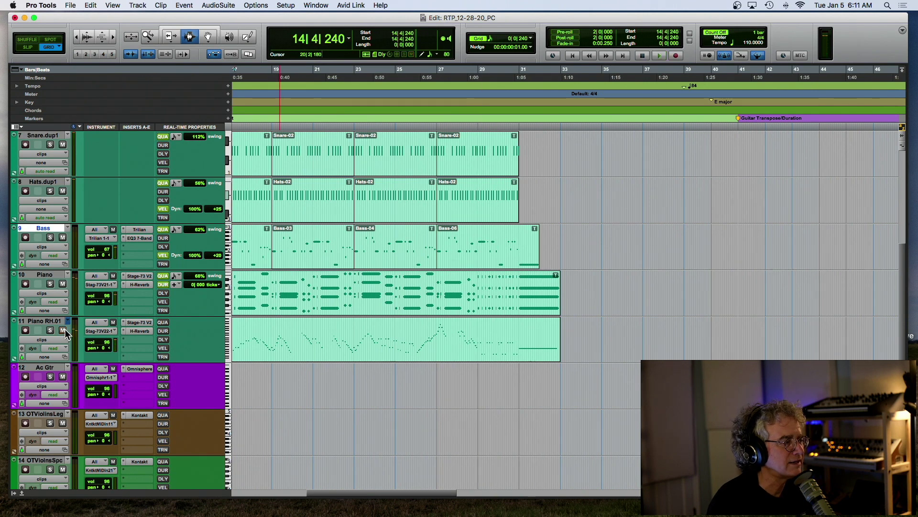
{"action": "key", "text": "KP_Decimal"}
{"action": "key", "text": "KP_2"}
{"action": "key", "text": "KP_Decimal"}
{"action": "key", "text": "space"}
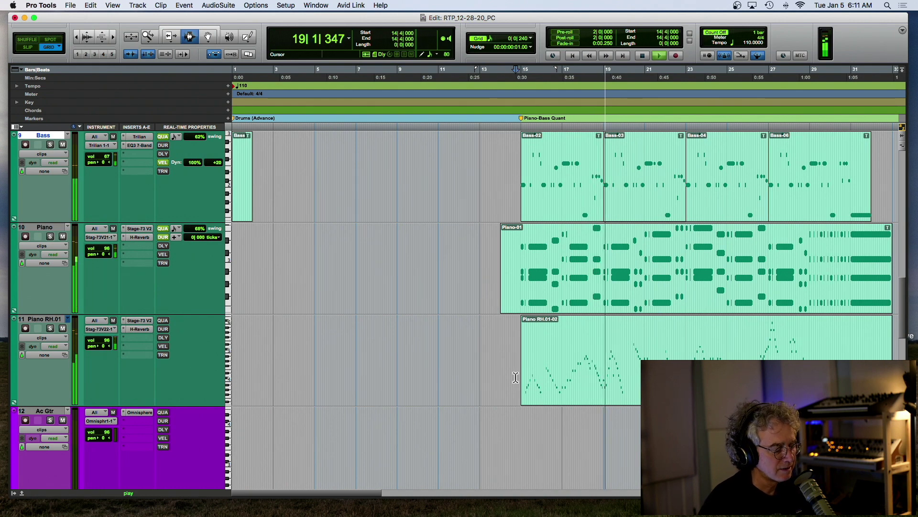
{"action": "key", "text": "super+bracketright"}
{"action": "key", "text": "super+bracketright"}
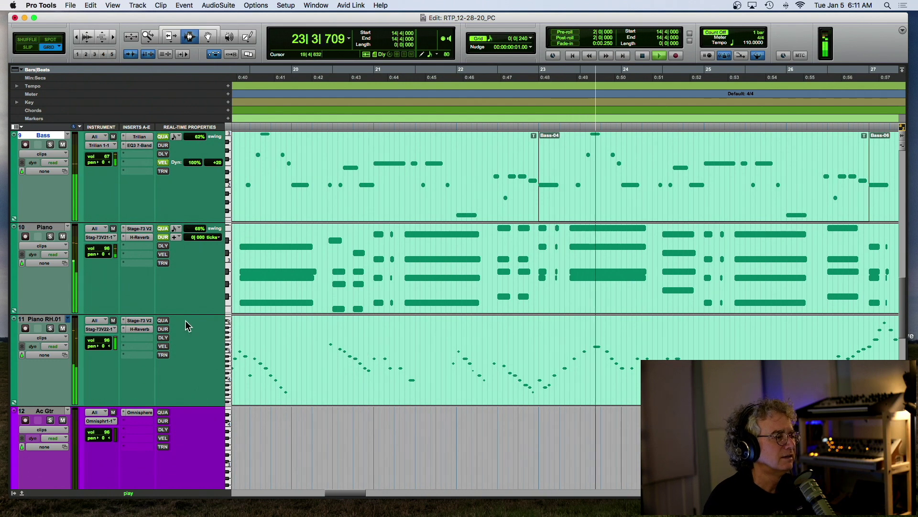
{"action": "key", "text": "space"}
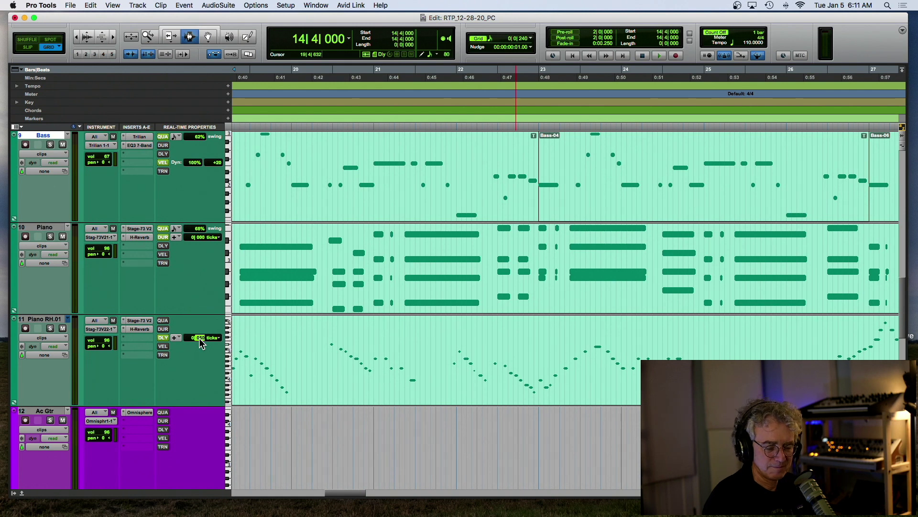
{"action": "scroll", "coordinate": [254, 347], "scroll_direction": "left", "scroll_amount": 15}
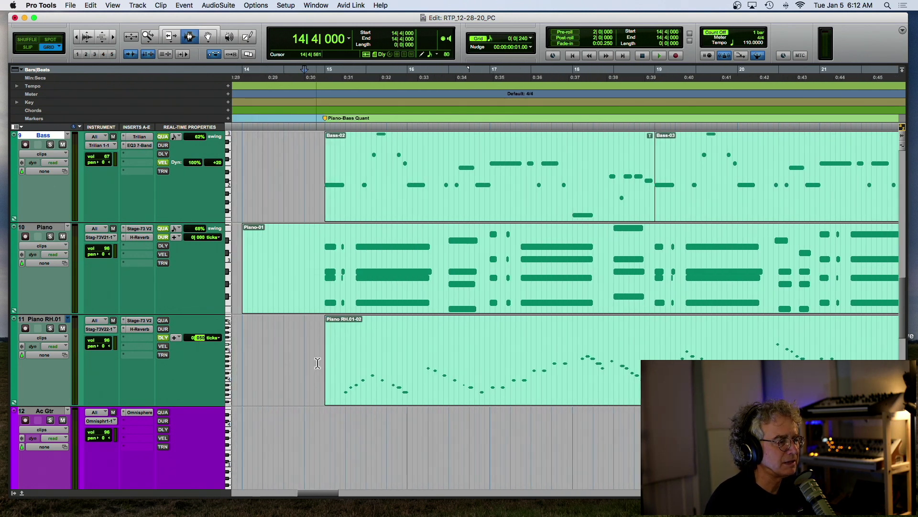
- Audition the right hand, then set the Piano RH.01 delay ticks to 160
{"action": "key", "text": "space"}
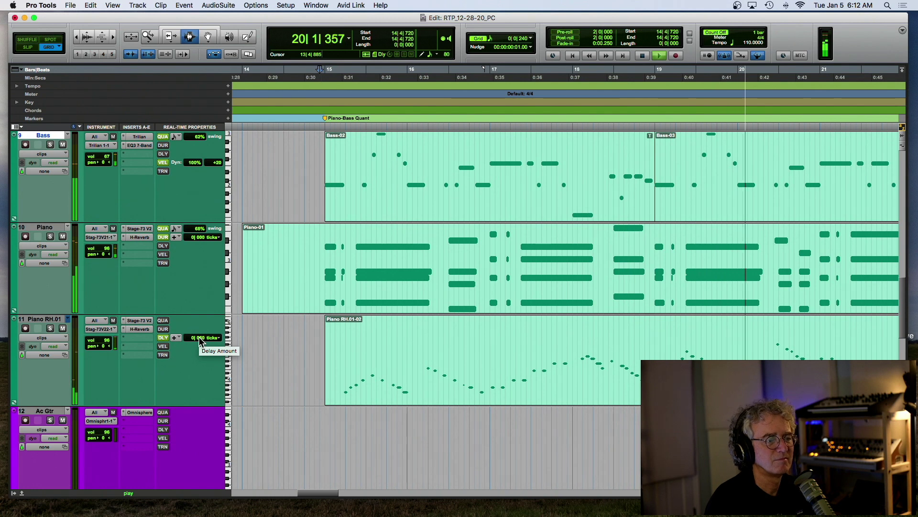
{"action": "key", "text": "space"}
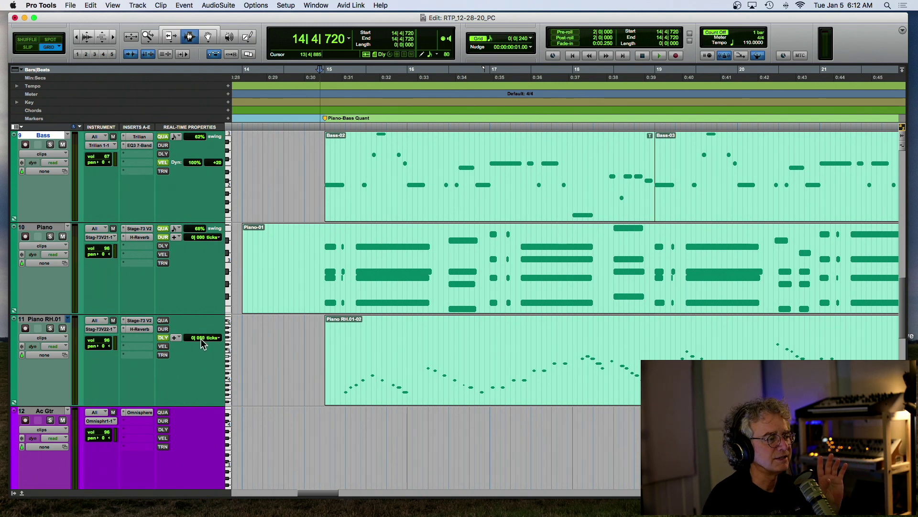
{"action": "left_click", "coordinate": [201, 341]}
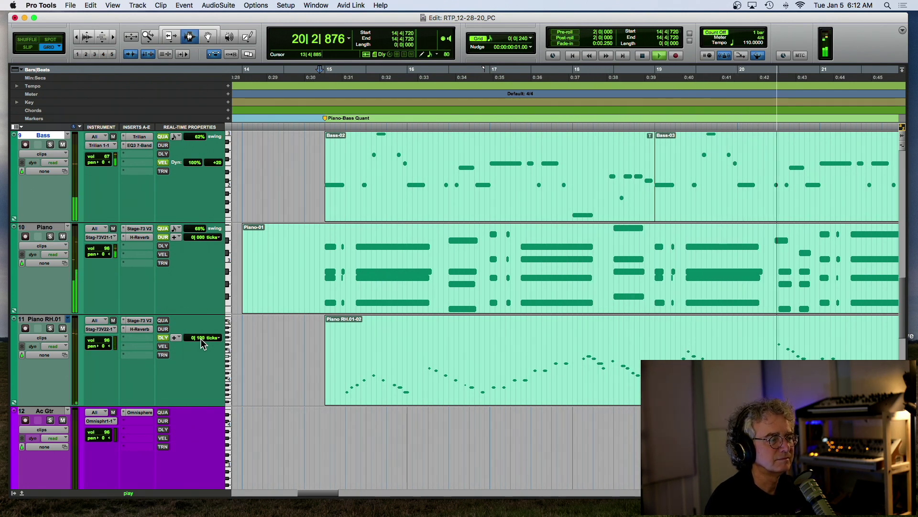
{"action": "key", "text": "super+bracketleft"}
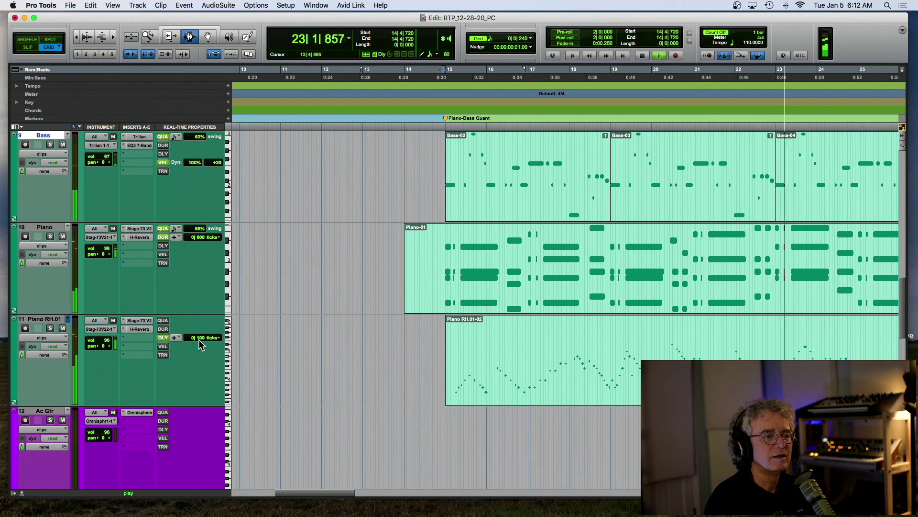
- Audition the Piano track with real-time velocity on at 100% dynamics
{"action": "key", "text": "space"}
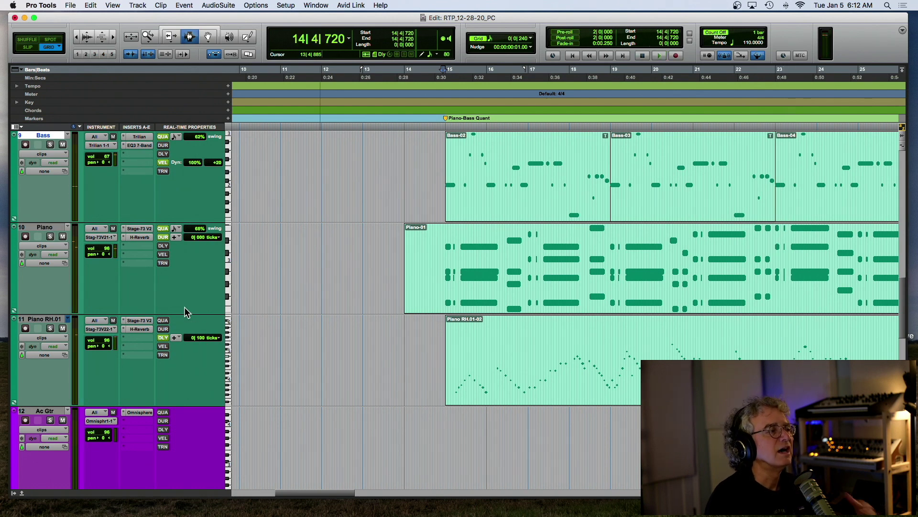
{"action": "scroll", "coordinate": [184, 313], "scroll_direction": "down", "scroll_amount": 2}
{"action": "scroll", "coordinate": [171, 287], "scroll_direction": "left", "scroll_amount": 3}
{"action": "scroll", "coordinate": [170, 286], "scroll_direction": "up", "scroll_amount": 2}
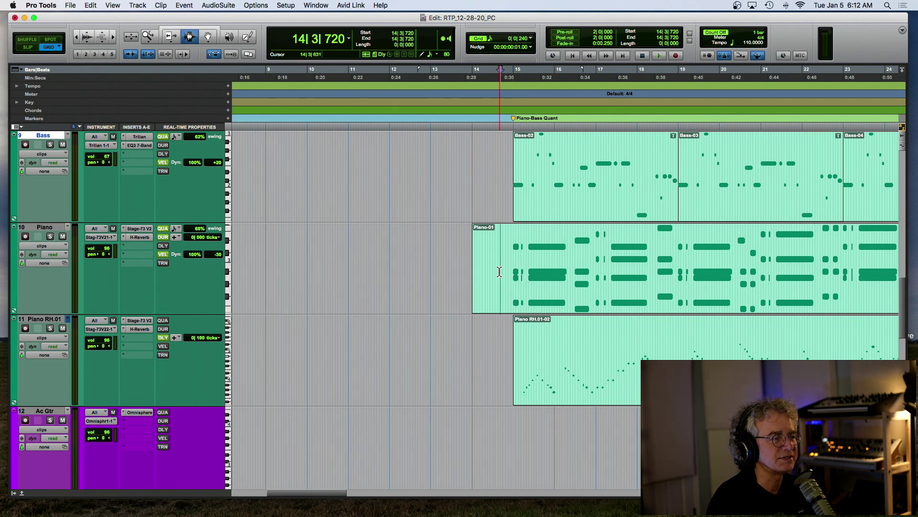
{"action": "key", "text": "space"}
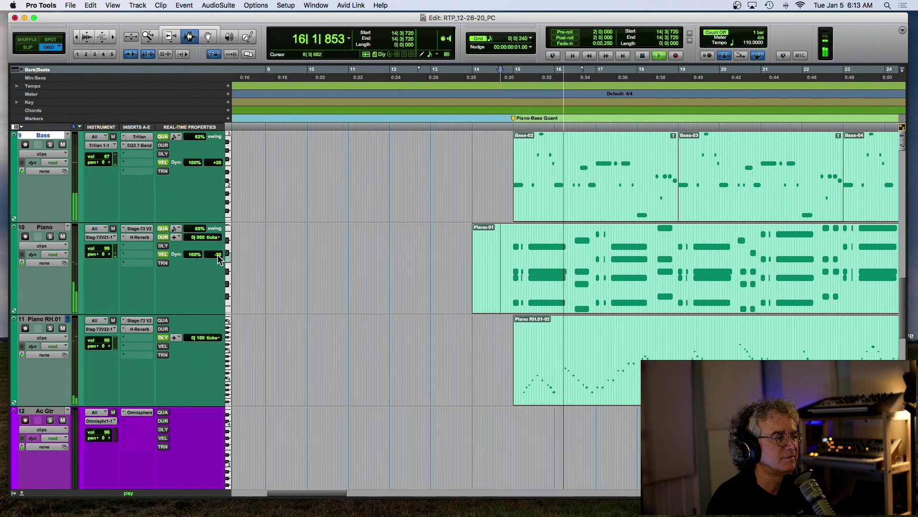
{"action": "key", "text": "space"}
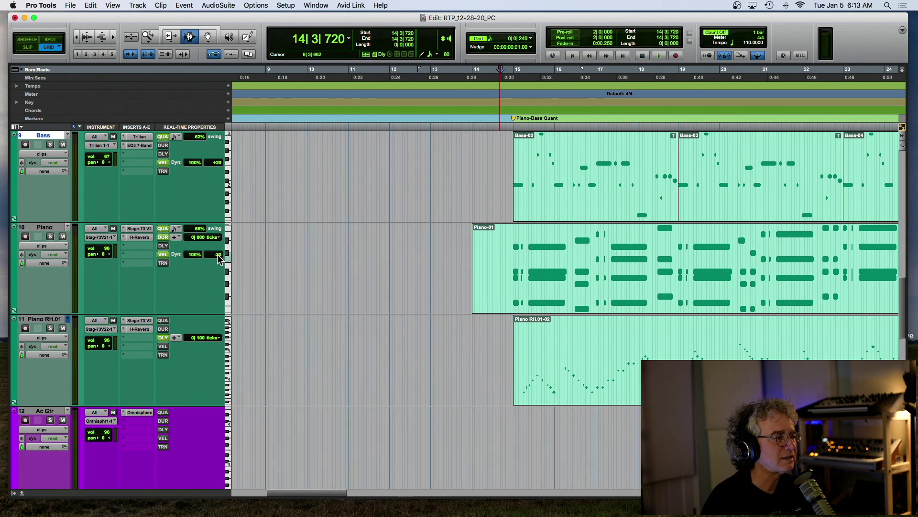
{"action": "key", "text": "space"}
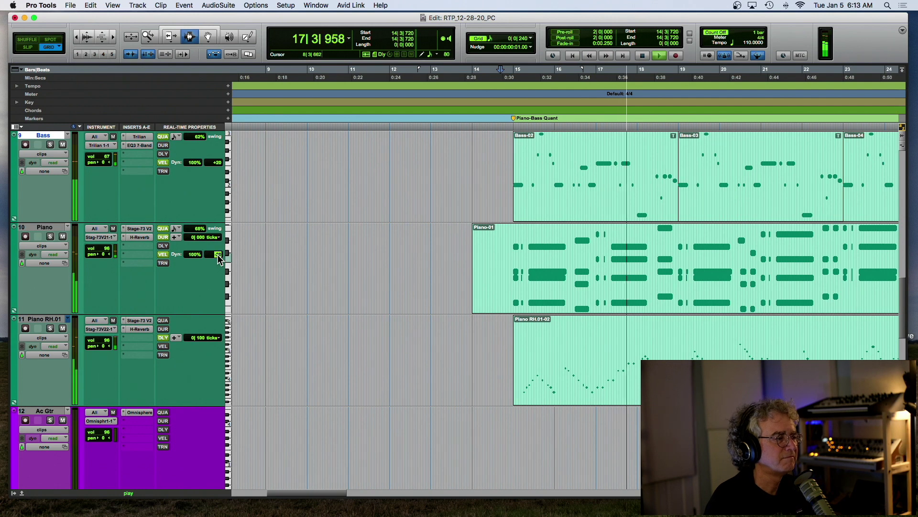
- Enter a -15 velocity offset for the Piano track
{"action": "left_click", "coordinate": [218, 254]}
{"action": "type", "text": "-15"}
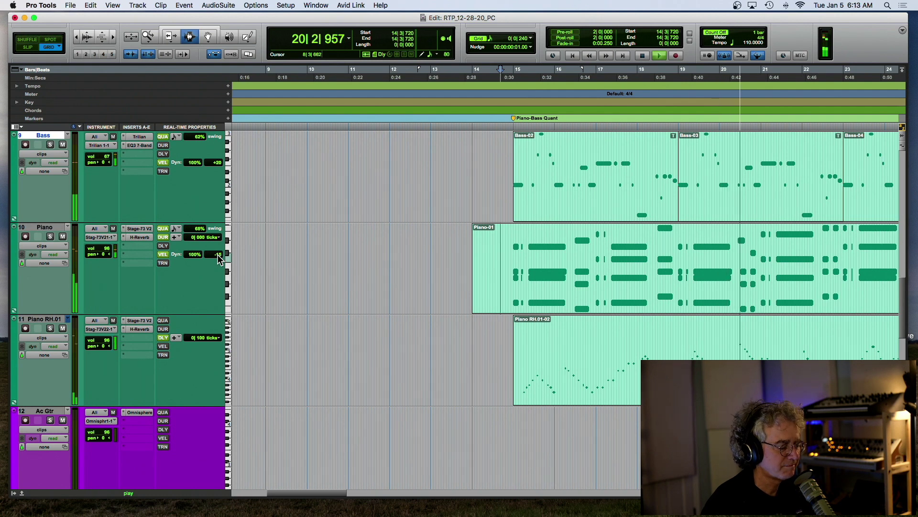
{"action": "key", "text": "super+bracketleft"}
{"action": "key", "text": "super+bracketleft"}
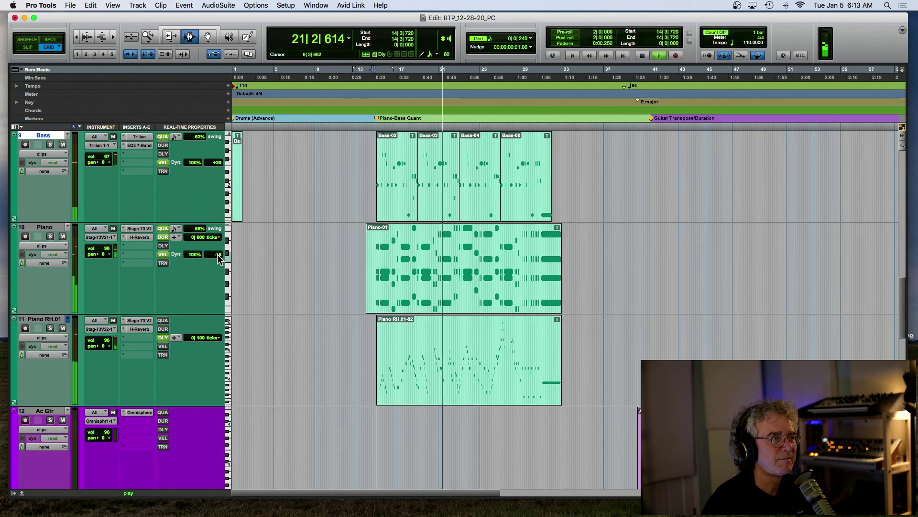